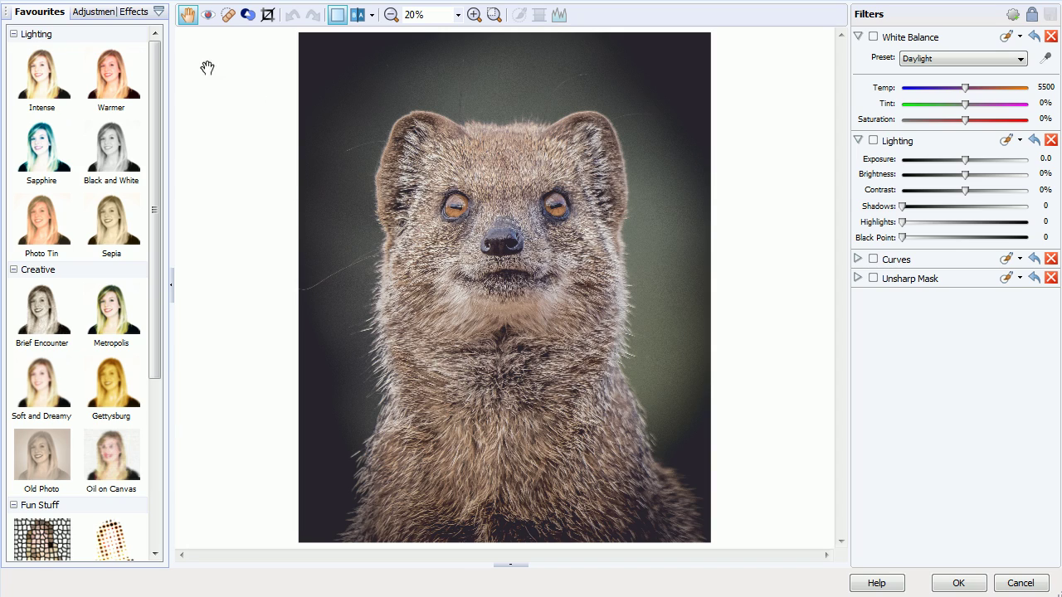
Step: Browse the Adjustments and Effects lists, then return to the Favourites presets
{"action": "left_click", "coordinate": [97, 12]}
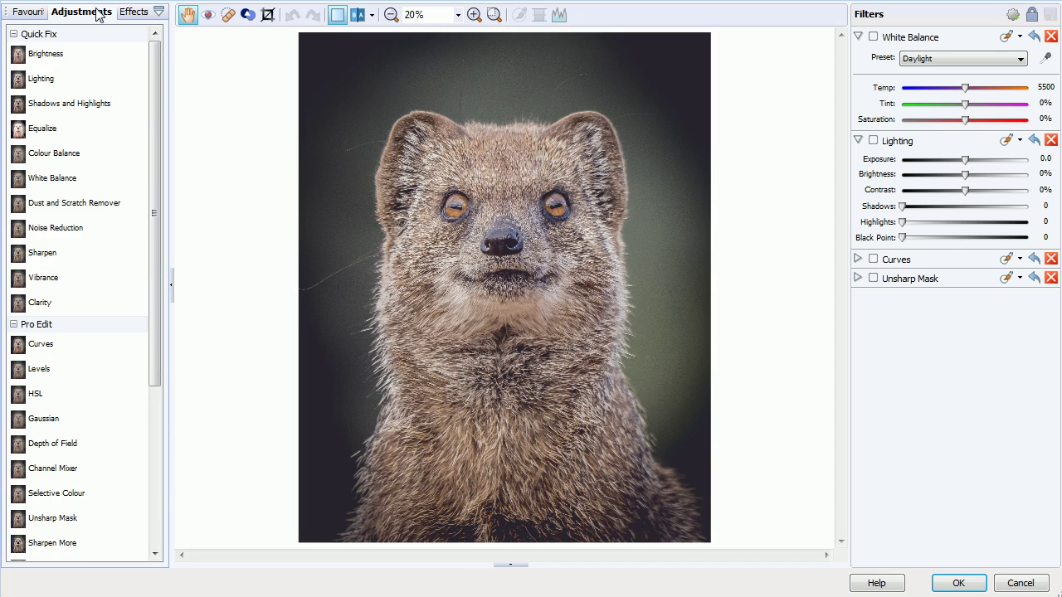
{"action": "left_click", "coordinate": [131, 13]}
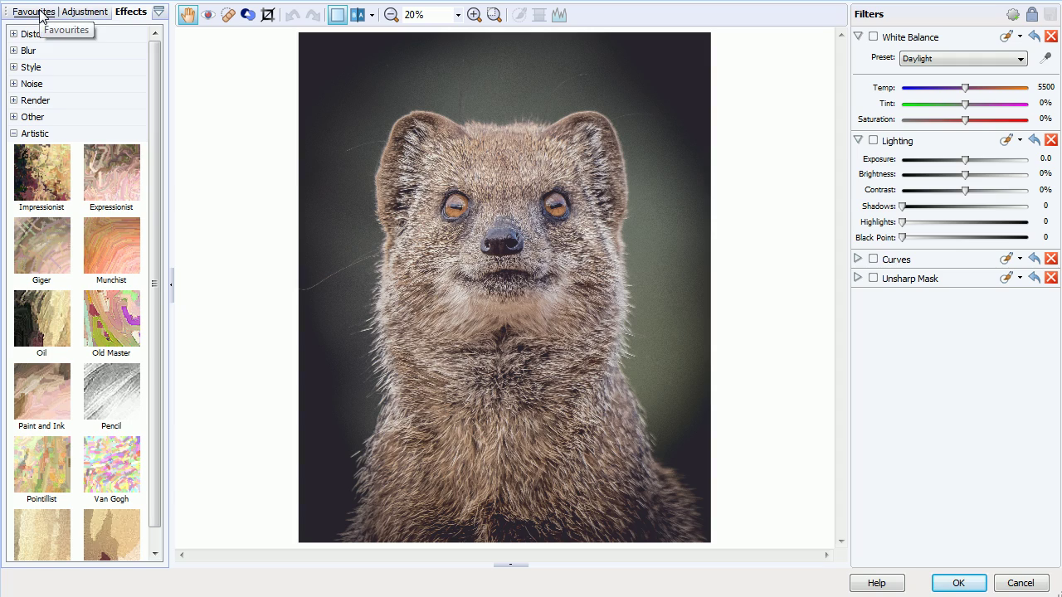
{"action": "left_click", "coordinate": [48, 15]}
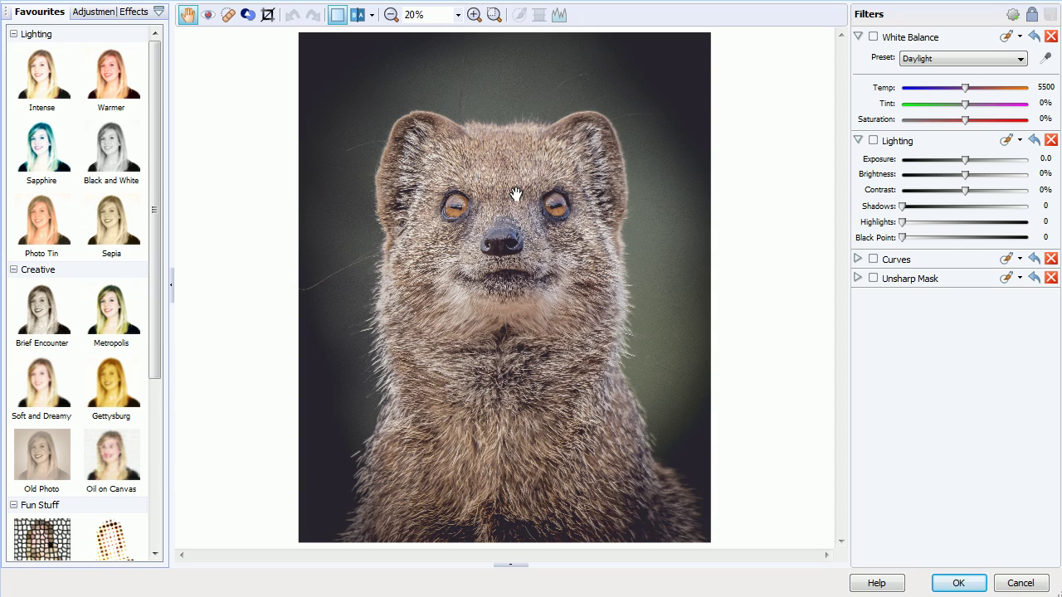
Step: Zoom in twice on the mongoose and scroll up to its eyes
{"action": "left_click", "coordinate": [473, 14]}
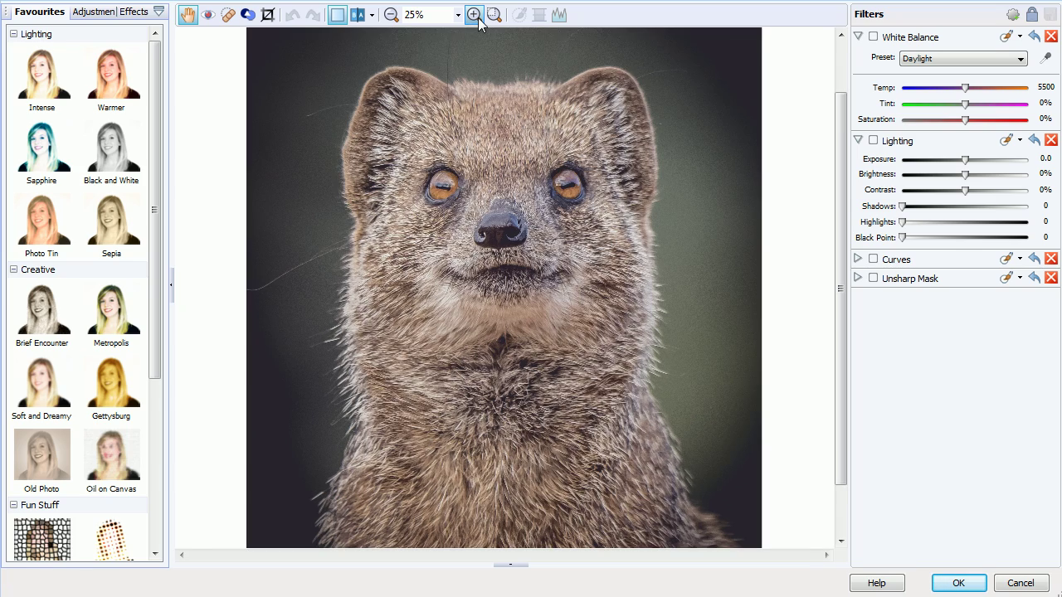
{"action": "left_click", "coordinate": [473, 14]}
{"action": "left_click", "coordinate": [473, 15]}
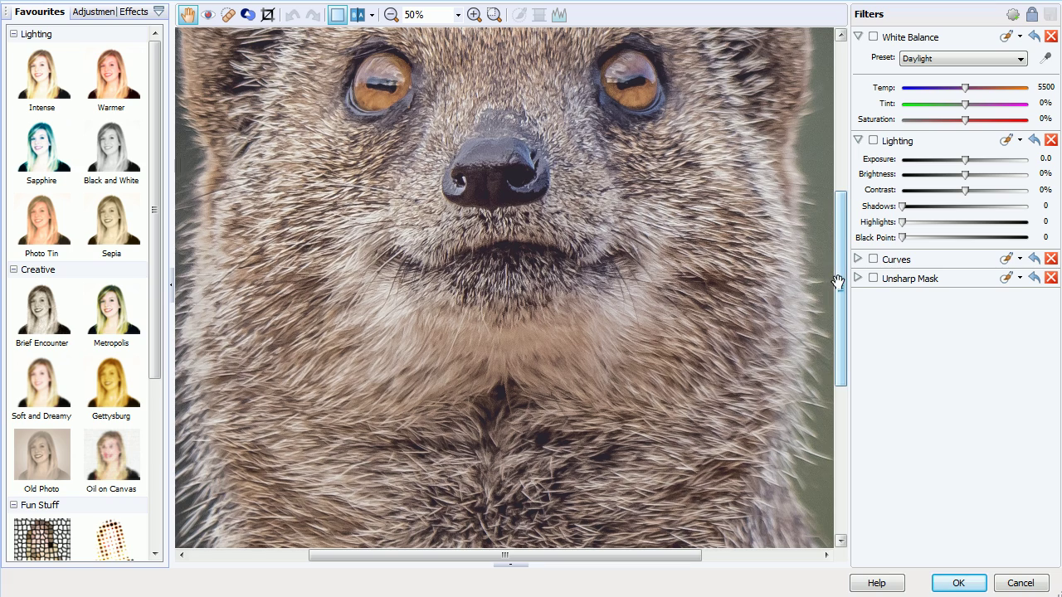
{"action": "left_click_drag", "start_coordinate": [841, 277], "coordinate": [840, 202]}
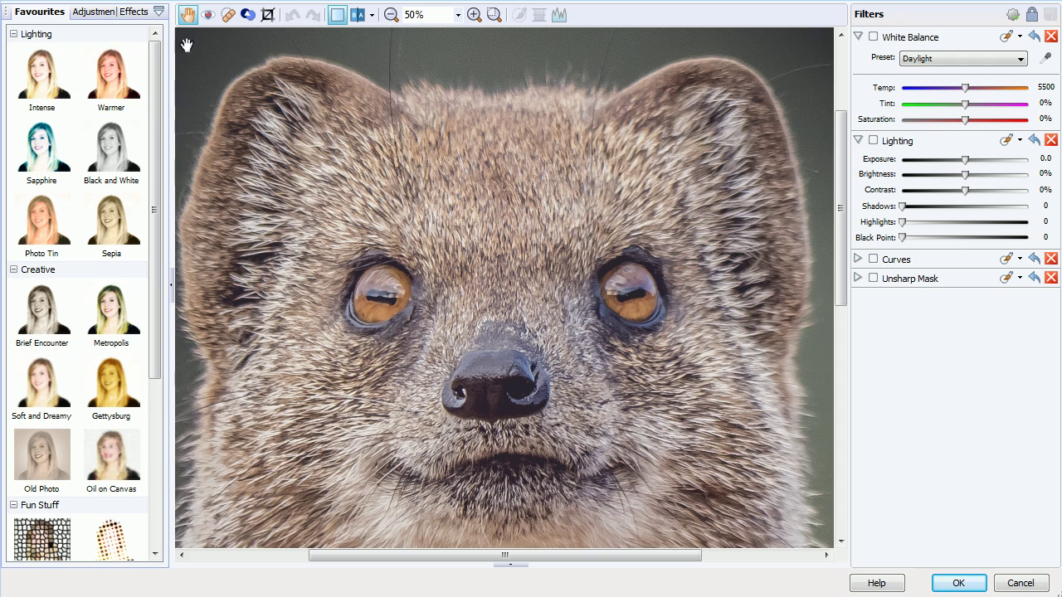
Step: Add an HSL adjustment and raise its Saturation to 47
{"action": "left_click", "coordinate": [96, 15]}
{"action": "left_click_drag", "start_coordinate": [156, 73], "coordinate": [158, 222]}
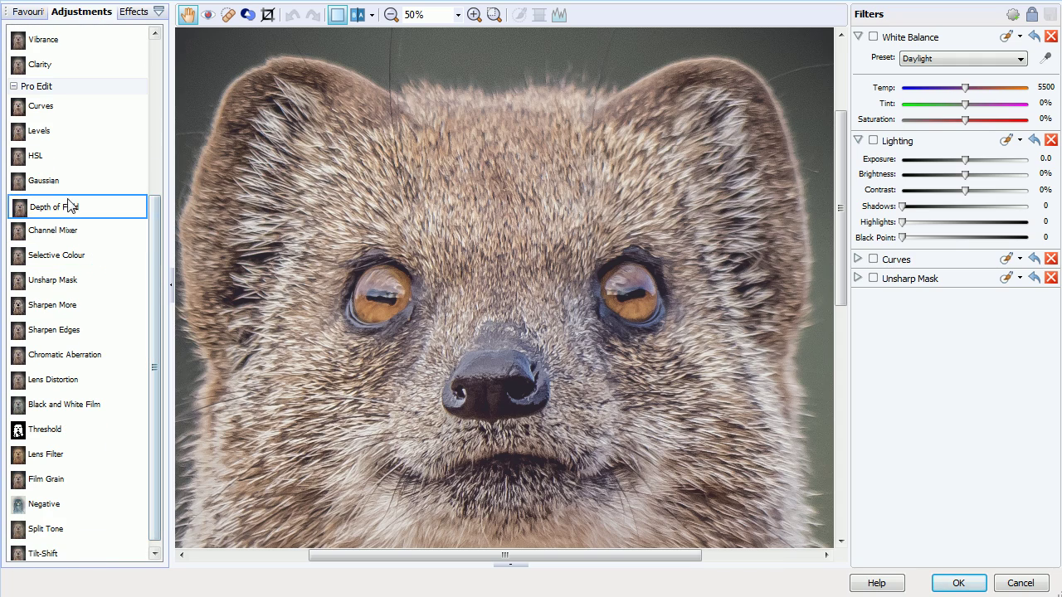
{"action": "double_click", "coordinate": [48, 162]}
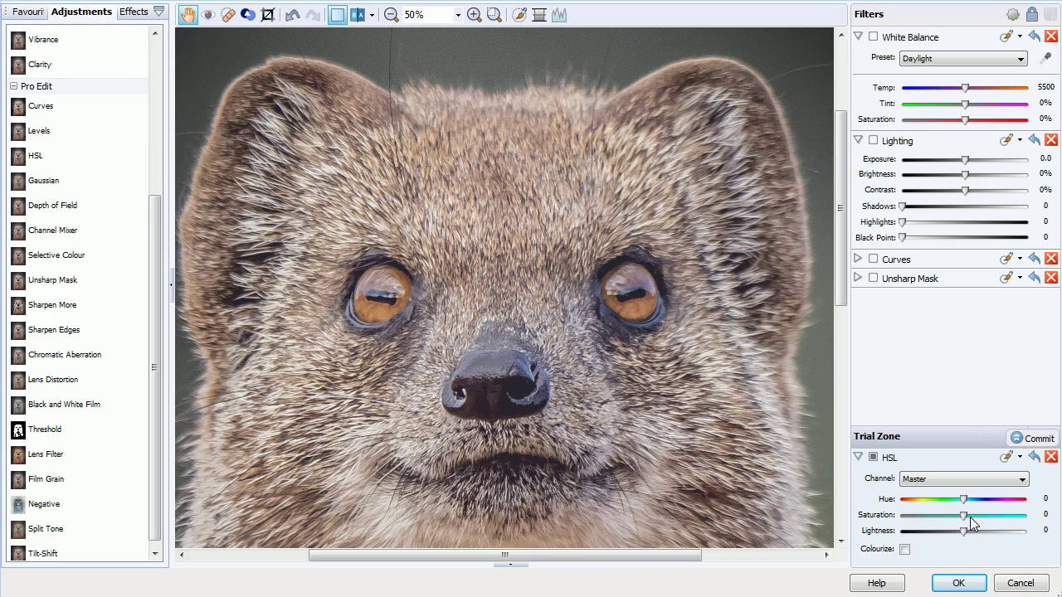
{"action": "left_click_drag", "start_coordinate": [965, 515], "coordinate": [996, 516]}
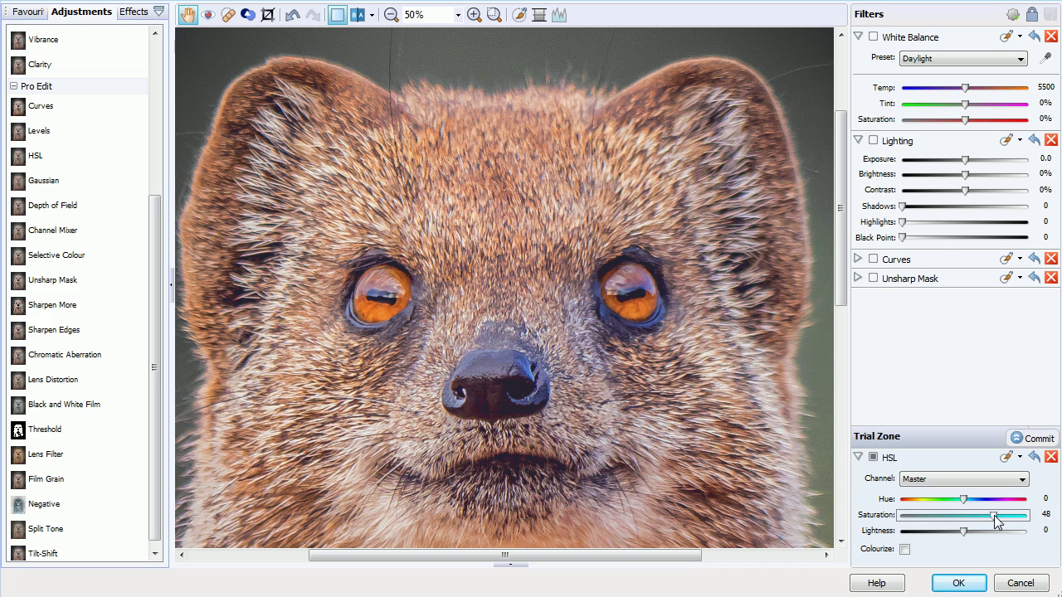
Step: Zoom out to the whole photo, then zoom back in close on the mongoose's eyes
{"action": "left_click", "coordinate": [391, 15]}
{"action": "left_click", "coordinate": [391, 15]}
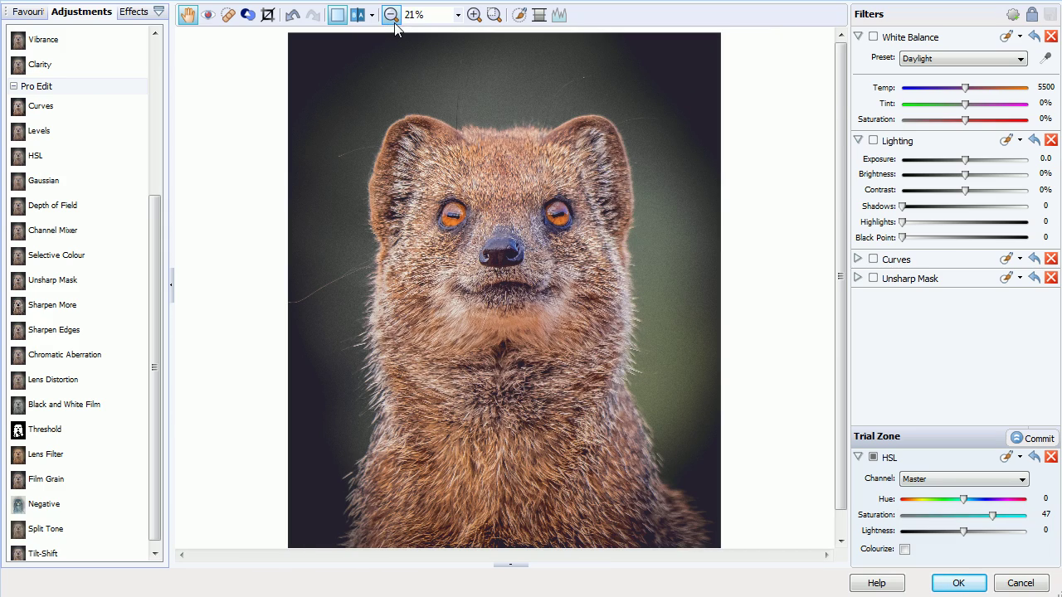
{"action": "scroll", "coordinate": [838, 183], "scroll_direction": "down", "scroll_amount": 1}
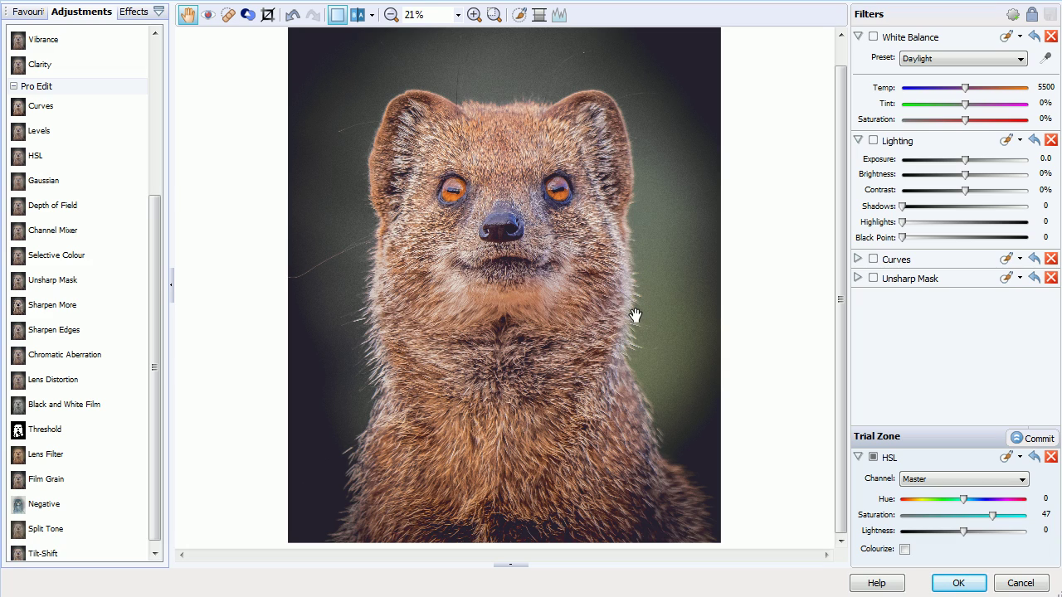
{"action": "left_click", "coordinate": [474, 15]}
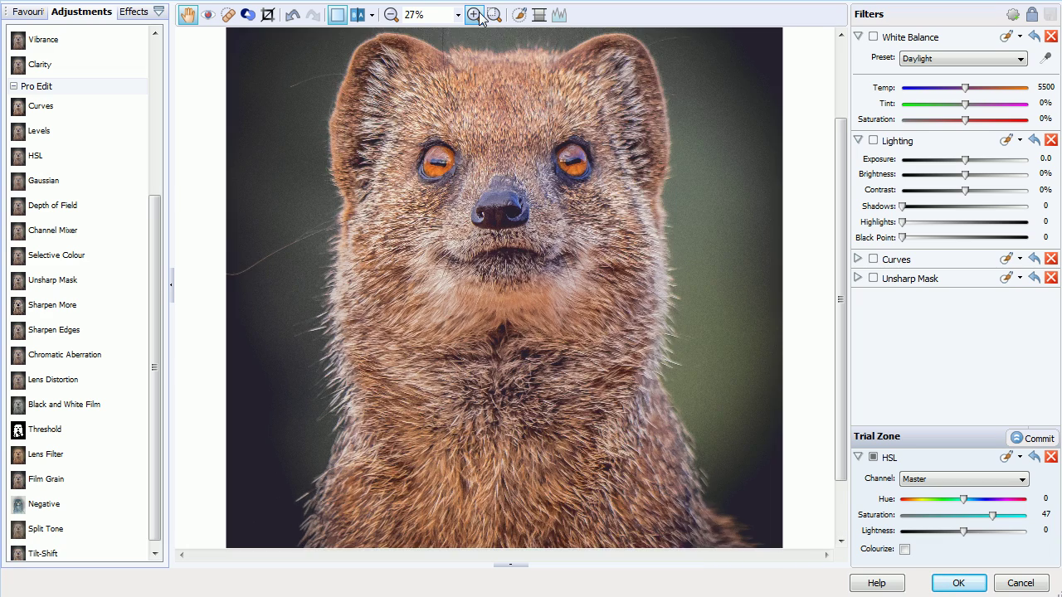
{"action": "left_click", "coordinate": [474, 15]}
{"action": "left_click_drag", "start_coordinate": [840, 259], "coordinate": [840, 178]}
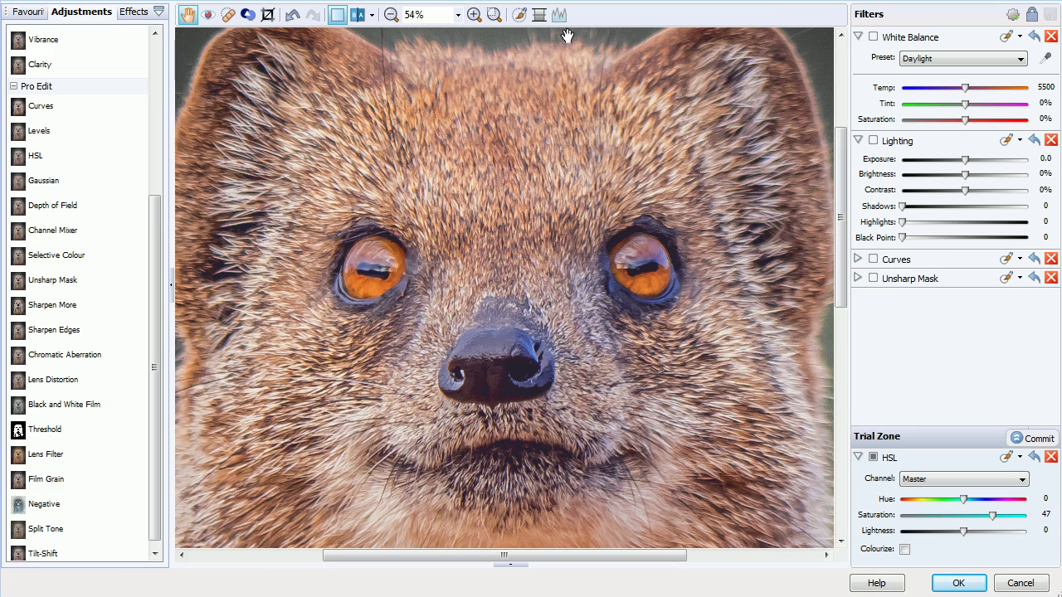
Step: Paint the HSL mask over the left and right eyes, erasing stray paint above the right eye
{"action": "left_click", "coordinate": [520, 17]}
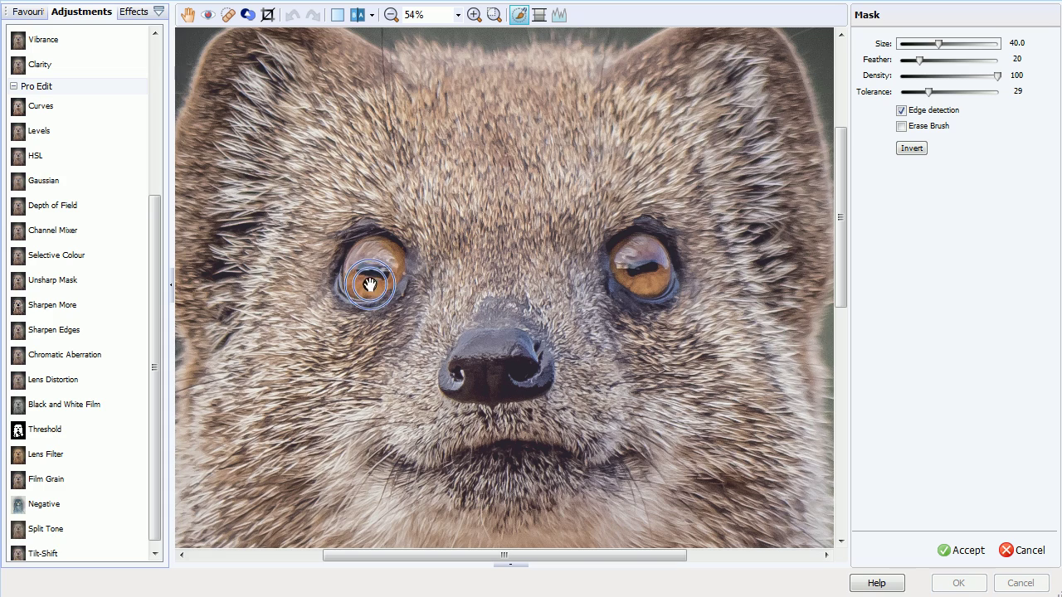
{"action": "mouse_move", "coordinate": [376, 272]}
{"action": "left_mouse_down"}
{"action": "mouse_move", "coordinate": [374, 247]}
{"action": "mouse_move", "coordinate": [361, 279]}
{"action": "mouse_move", "coordinate": [388, 264]}
{"action": "mouse_move", "coordinate": [386, 247]}
{"action": "mouse_move", "coordinate": [368, 253]}
{"action": "mouse_move", "coordinate": [390, 249]}
{"action": "mouse_move", "coordinate": [390, 272]}
{"action": "mouse_move", "coordinate": [365, 266]}
{"action": "mouse_move", "coordinate": [379, 249]}
{"action": "left_mouse_up"}
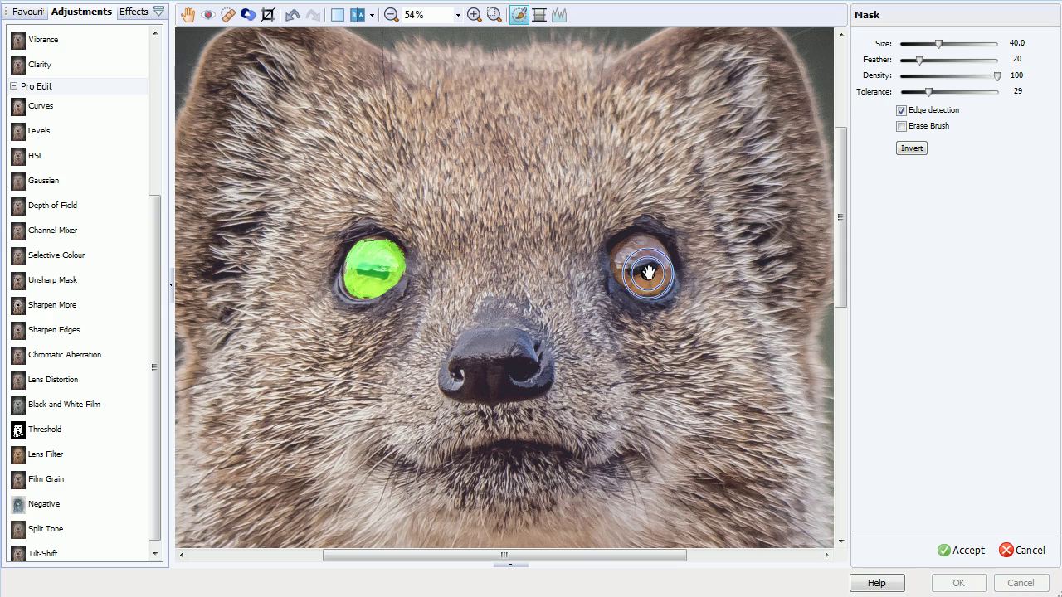
{"action": "mouse_move", "coordinate": [635, 261]}
{"action": "left_mouse_down"}
{"action": "mouse_move", "coordinate": [635, 271]}
{"action": "mouse_move", "coordinate": [646, 264]}
{"action": "mouse_move", "coordinate": [642, 248]}
{"action": "mouse_move", "coordinate": [623, 268]}
{"action": "mouse_move", "coordinate": [649, 282]}
{"action": "mouse_move", "coordinate": [619, 244]}
{"action": "mouse_move", "coordinate": [703, 280]}
{"action": "left_mouse_up"}
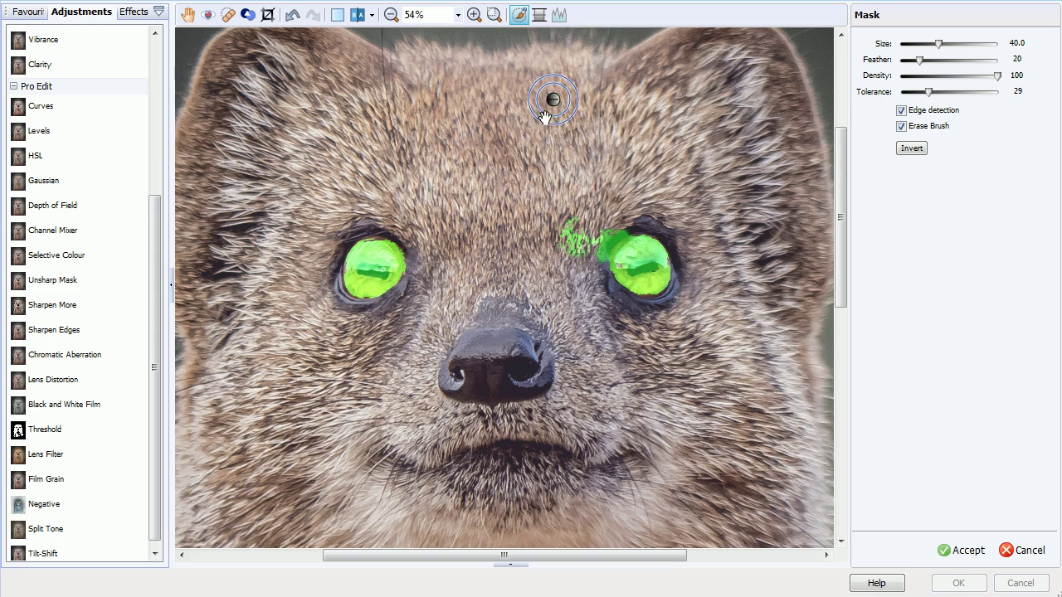
{"action": "mouse_move", "coordinate": [576, 221]}
{"action": "left_mouse_down"}
{"action": "mouse_move", "coordinate": [561, 244]}
{"action": "mouse_move", "coordinate": [575, 244]}
{"action": "mouse_move", "coordinate": [619, 219]}
{"action": "mouse_move", "coordinate": [591, 254]}
{"action": "mouse_move", "coordinate": [583, 239]}
{"action": "mouse_move", "coordinate": [600, 255]}
{"action": "mouse_move", "coordinate": [585, 218]}
{"action": "left_mouse_up"}
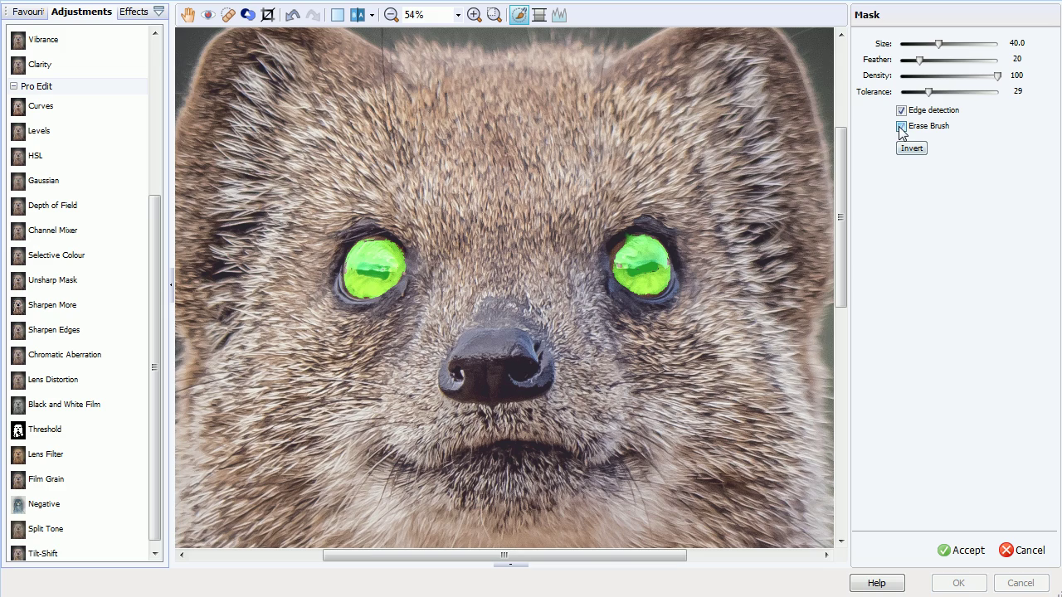
Step: Accept the eye mask and zoom out to view the whole mongoose
{"action": "left_click", "coordinate": [961, 551]}
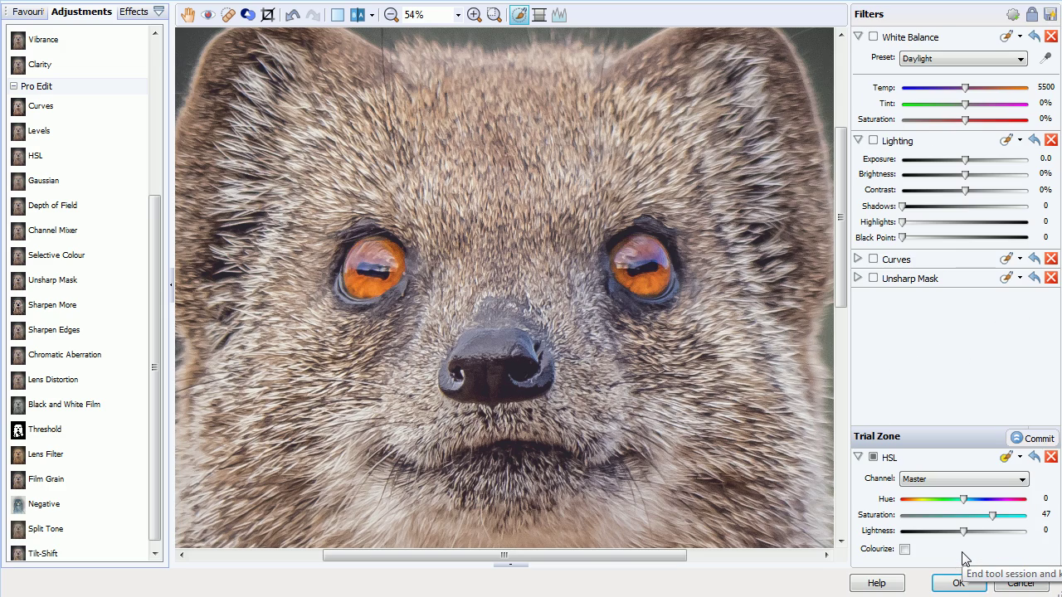
{"action": "left_click", "coordinate": [391, 15]}
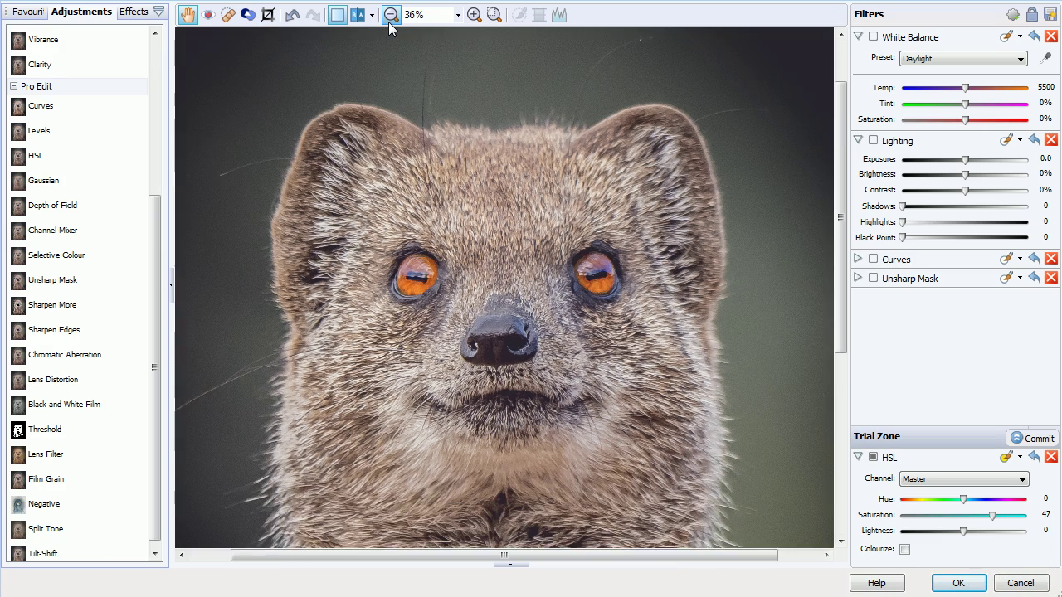
{"action": "left_click", "coordinate": [391, 15]}
{"action": "left_click", "coordinate": [391, 15]}
{"action": "left_click_drag", "start_coordinate": [840, 103], "coordinate": [857, 170]}
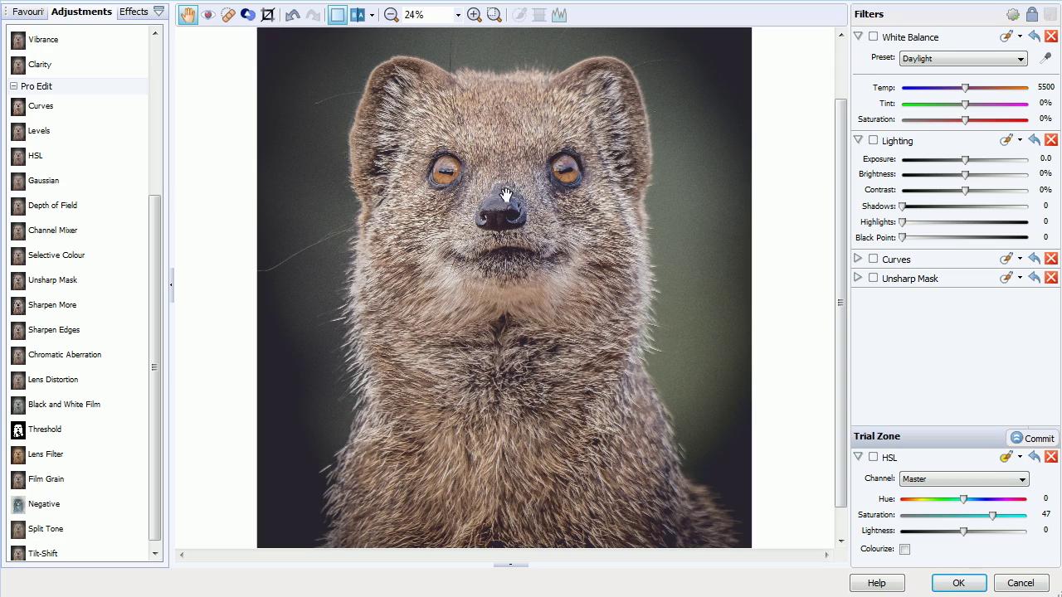
Step: Zoom back in on the mongoose to inspect the saturated eyes
{"action": "left_click", "coordinate": [473, 15]}
{"action": "left_click", "coordinate": [473, 15]}
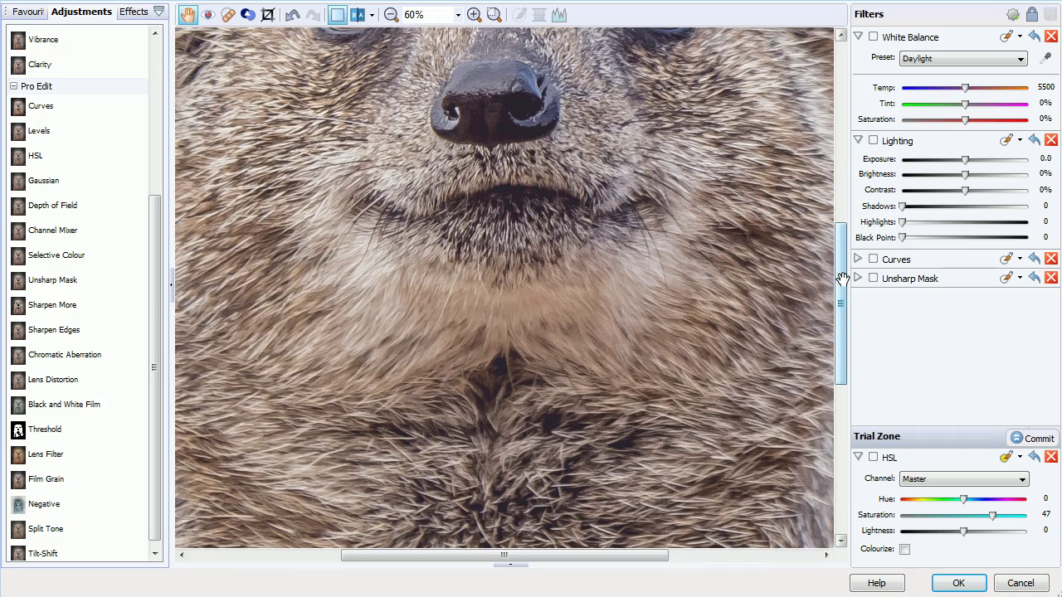
{"action": "left_click_drag", "start_coordinate": [841, 278], "coordinate": [841, 198]}
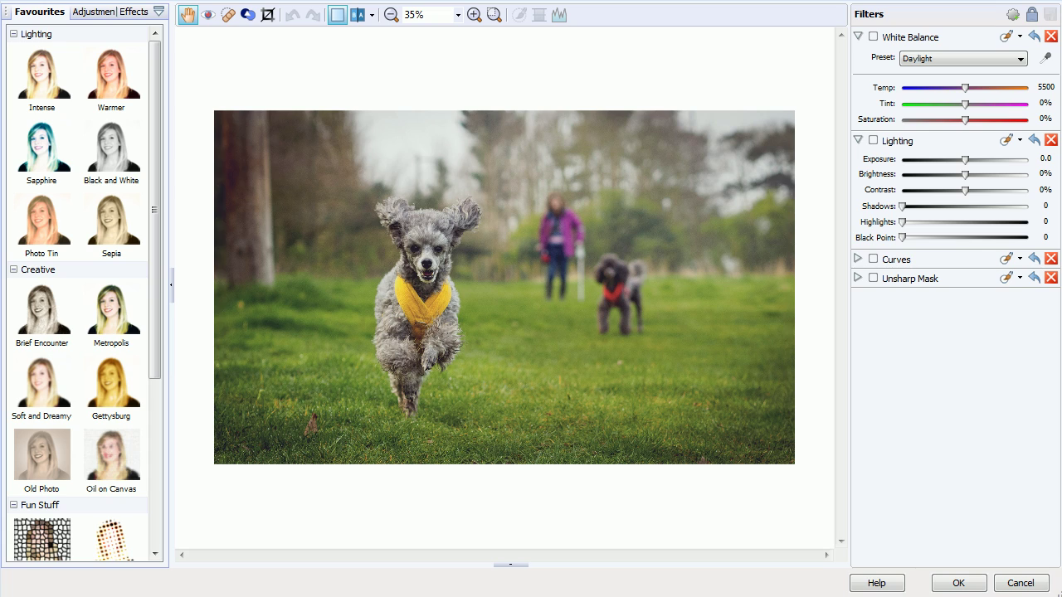
Step: Zoom in on the poodle photo, pan across it, then zoom back out to fit
{"action": "left_click", "coordinate": [473, 15]}
{"action": "left_click", "coordinate": [473, 15]}
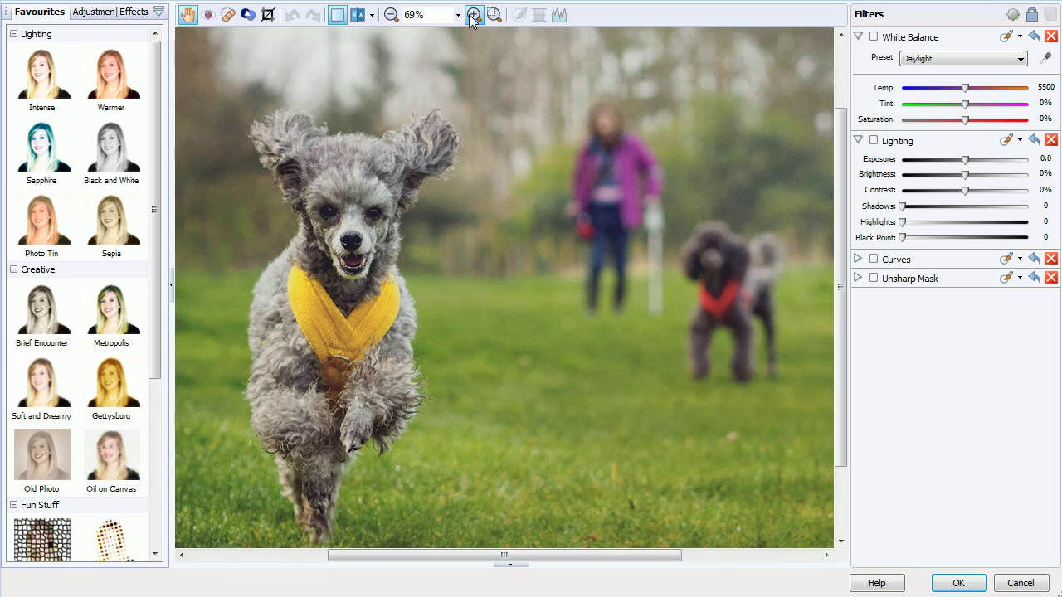
{"action": "left_click", "coordinate": [474, 15]}
{"action": "left_click_drag", "start_coordinate": [552, 554], "coordinate": [586, 556]}
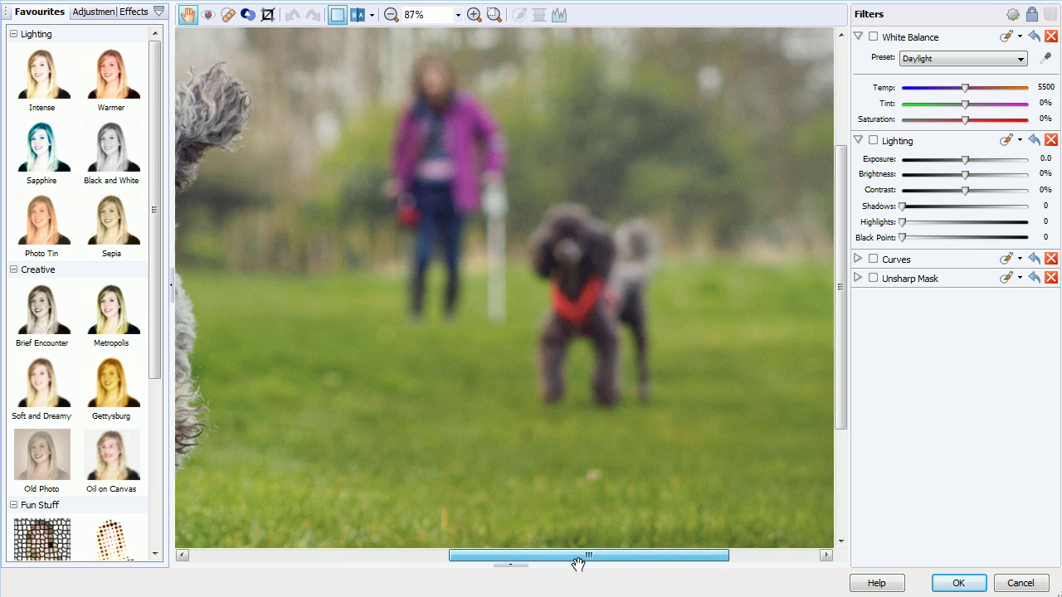
{"action": "left_click", "coordinate": [390, 15]}
{"action": "left_click", "coordinate": [391, 15]}
{"action": "left_click", "coordinate": [391, 15]}
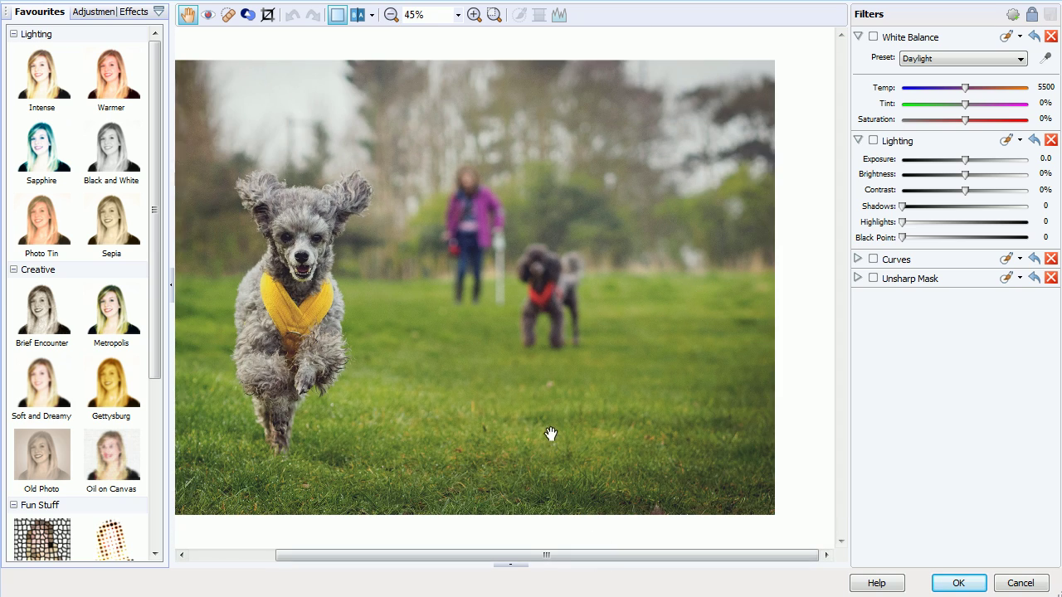
{"action": "mouse_move", "coordinate": [585, 554]}
{"action": "left_mouse_down"}
{"action": "mouse_move", "coordinate": [605, 552]}
{"action": "mouse_move", "coordinate": [550, 552]}
{"action": "mouse_move", "coordinate": [597, 552]}
{"action": "left_mouse_up"}
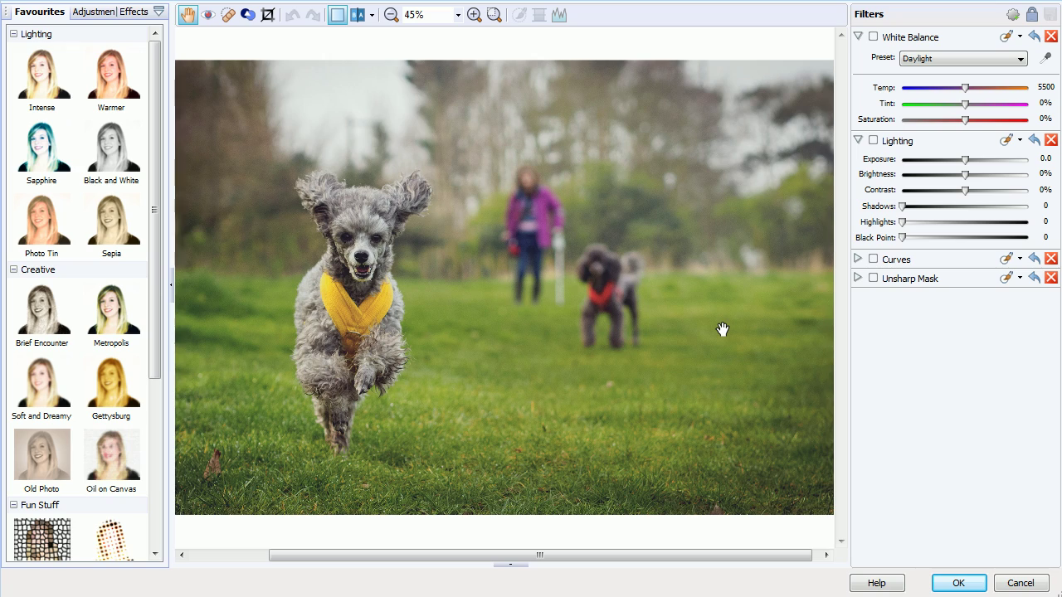
Step: Add a Gaussian blur from the Blur effects with a 5.5 pix radius, then zoom in to inspect
{"action": "left_click", "coordinate": [133, 11]}
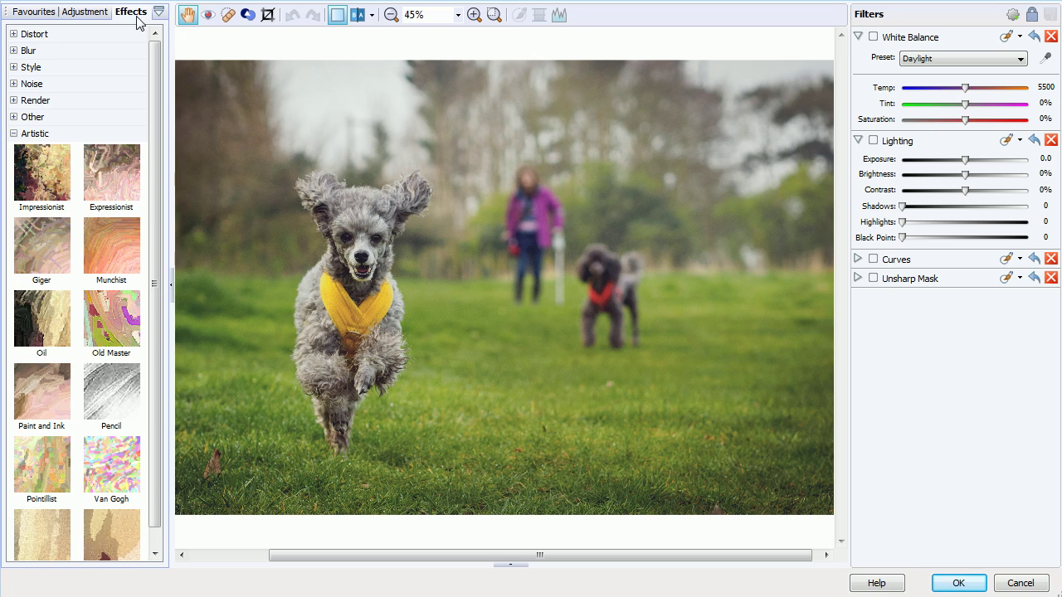
{"action": "left_click", "coordinate": [12, 51]}
{"action": "double_click", "coordinate": [51, 292]}
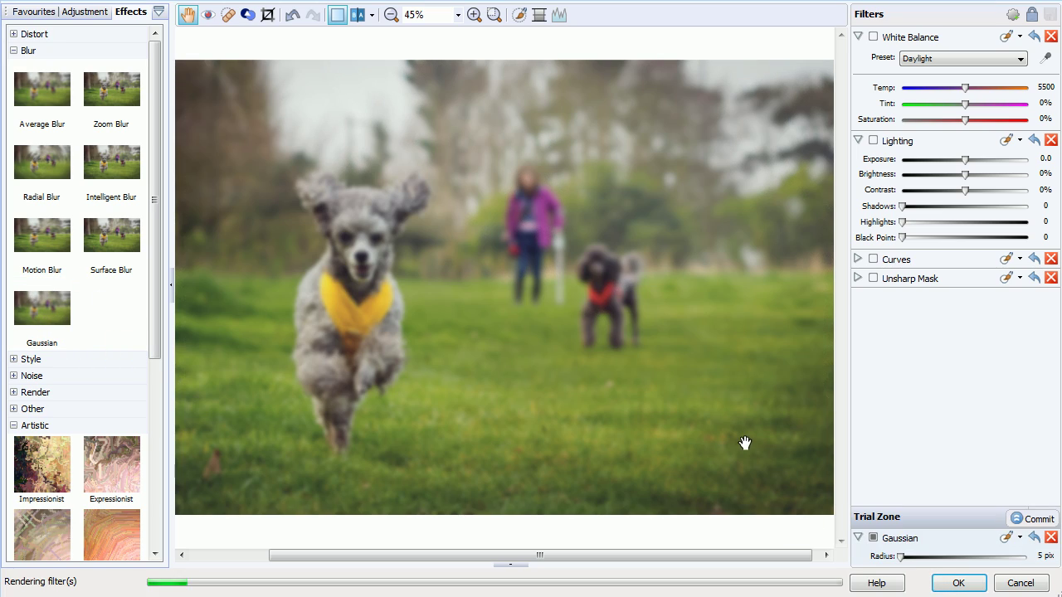
{"action": "left_click_drag", "start_coordinate": [902, 562], "coordinate": [902, 559]}
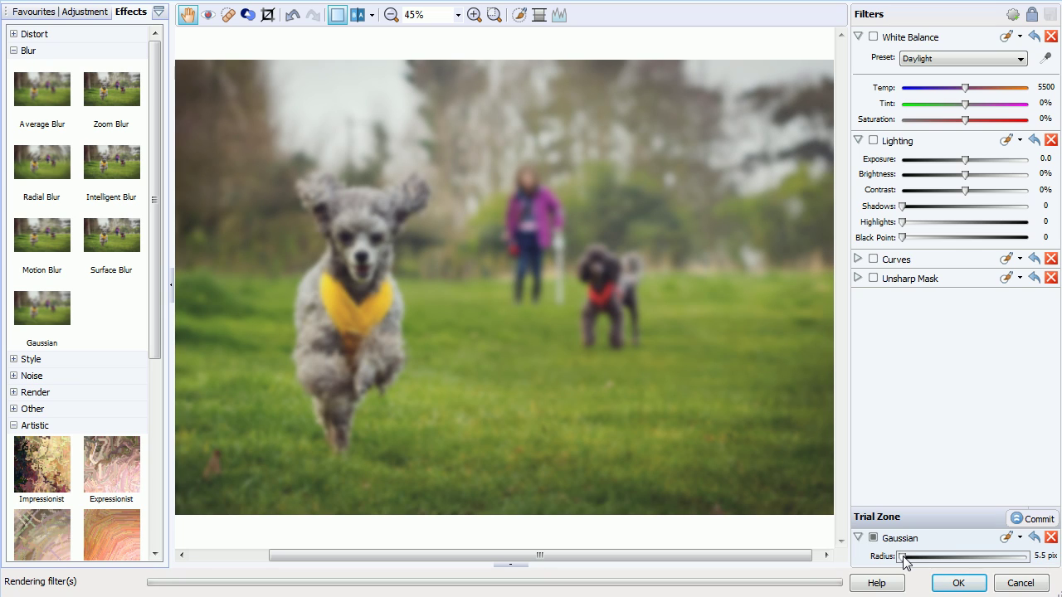
{"action": "left_click", "coordinate": [474, 14]}
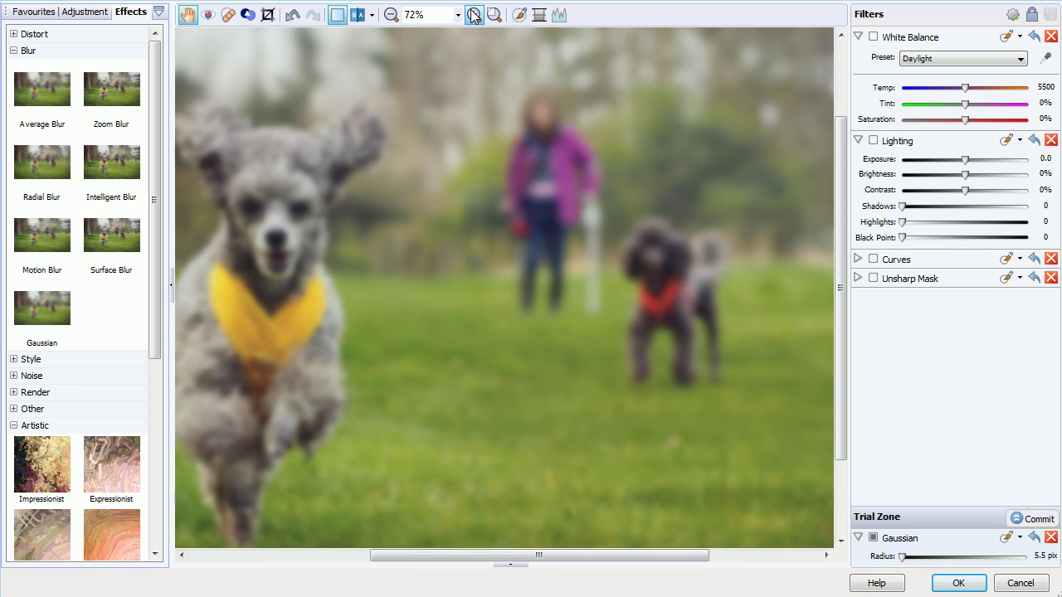
{"action": "left_click_drag", "start_coordinate": [600, 557], "coordinate": [518, 558]}
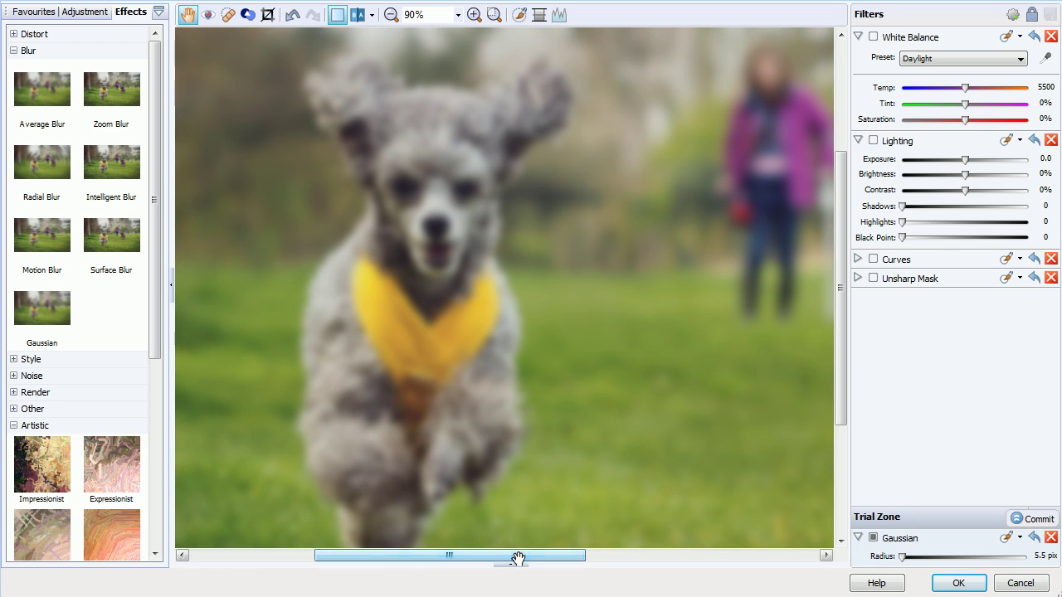
Step: Paint the blur mask over the front poodle's ears, body and legs, erasing spill past its right ear
{"action": "left_click", "coordinate": [520, 16]}
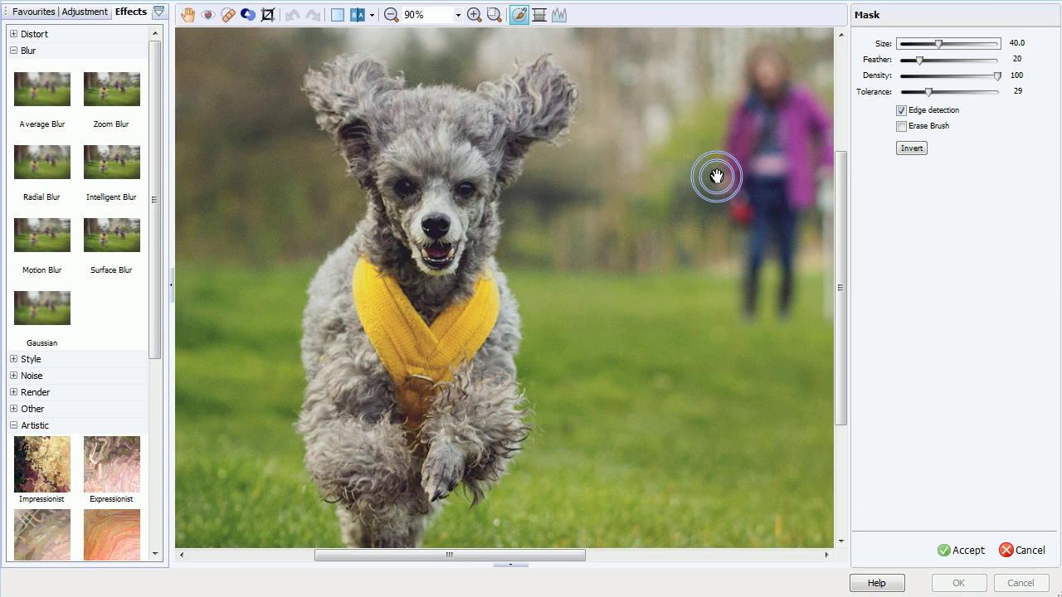
{"action": "left_click_drag", "start_coordinate": [839, 146], "coordinate": [839, 134]}
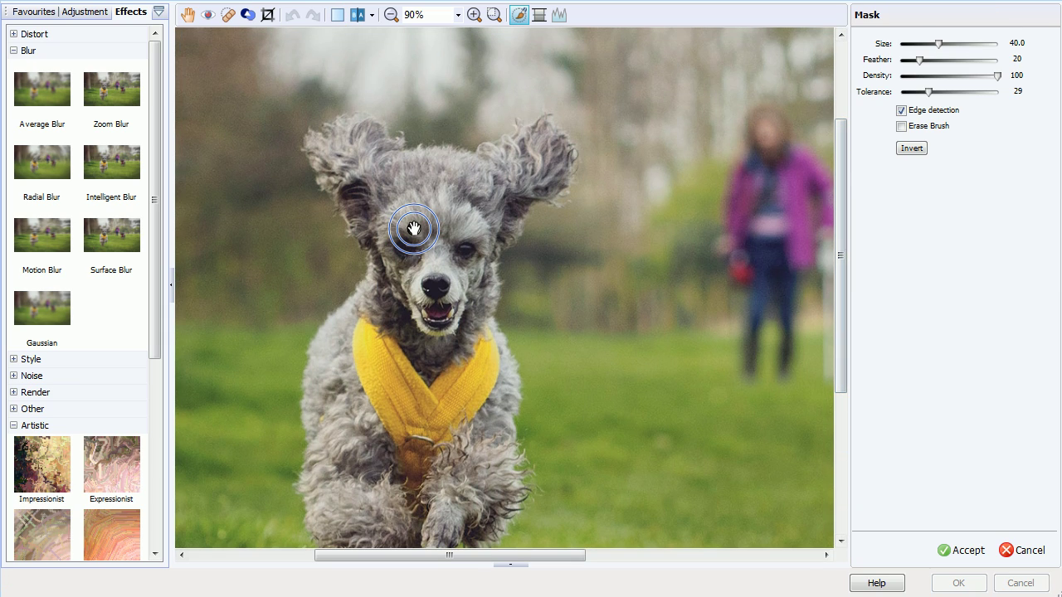
{"action": "mouse_move", "coordinate": [398, 207]}
{"action": "left_mouse_down"}
{"action": "mouse_move", "coordinate": [422, 318]}
{"action": "mouse_move", "coordinate": [442, 203]}
{"action": "mouse_move", "coordinate": [388, 187]}
{"action": "mouse_move", "coordinate": [372, 169]}
{"action": "mouse_move", "coordinate": [377, 148]}
{"action": "mouse_move", "coordinate": [342, 140]}
{"action": "mouse_move", "coordinate": [333, 152]}
{"action": "mouse_move", "coordinate": [383, 216]}
{"action": "mouse_move", "coordinate": [396, 318]}
{"action": "mouse_move", "coordinate": [433, 312]}
{"action": "mouse_move", "coordinate": [469, 215]}
{"action": "mouse_move", "coordinate": [540, 151]}
{"action": "mouse_move", "coordinate": [524, 145]}
{"action": "mouse_move", "coordinate": [475, 176]}
{"action": "mouse_move", "coordinate": [442, 159]}
{"action": "mouse_move", "coordinate": [404, 162]}
{"action": "mouse_move", "coordinate": [412, 179]}
{"action": "mouse_move", "coordinate": [496, 187]}
{"action": "mouse_move", "coordinate": [544, 160]}
{"action": "mouse_move", "coordinate": [555, 170]}
{"action": "mouse_move", "coordinate": [544, 189]}
{"action": "mouse_move", "coordinate": [514, 195]}
{"action": "mouse_move", "coordinate": [505, 234]}
{"action": "mouse_move", "coordinate": [519, 194]}
{"action": "mouse_move", "coordinate": [488, 229]}
{"action": "mouse_move", "coordinate": [447, 351]}
{"action": "mouse_move", "coordinate": [464, 262]}
{"action": "mouse_move", "coordinate": [411, 314]}
{"action": "mouse_move", "coordinate": [346, 200]}
{"action": "mouse_move", "coordinate": [388, 332]}
{"action": "left_mouse_up"}
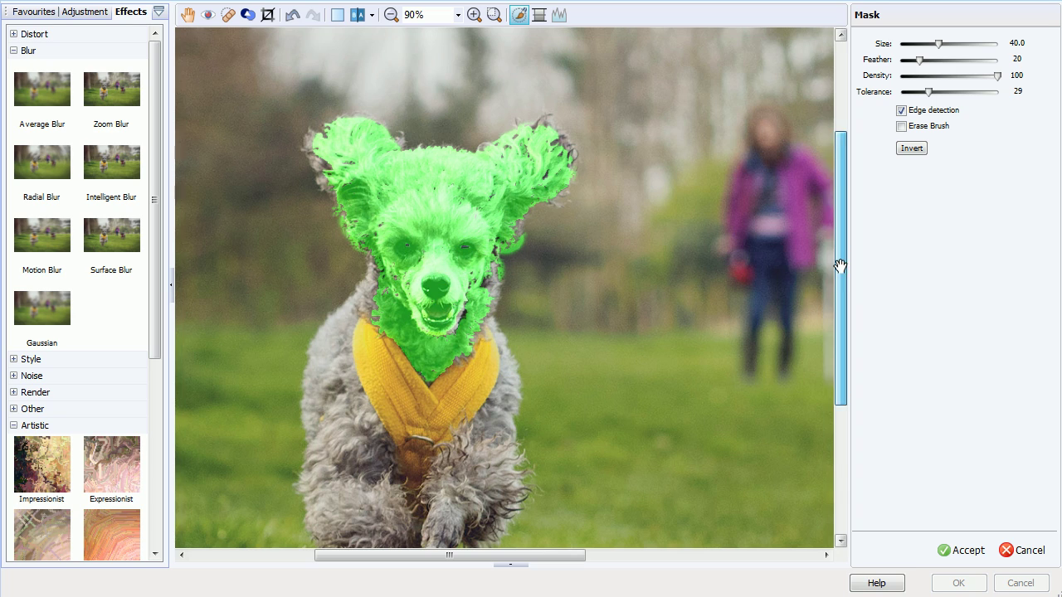
{"action": "left_click_drag", "start_coordinate": [841, 260], "coordinate": [841, 335]}
{"action": "mouse_move", "coordinate": [447, 249]}
{"action": "left_mouse_down"}
{"action": "mouse_move", "coordinate": [419, 298]}
{"action": "mouse_move", "coordinate": [386, 162]}
{"action": "mouse_move", "coordinate": [474, 209]}
{"action": "mouse_move", "coordinate": [481, 254]}
{"action": "mouse_move", "coordinate": [476, 216]}
{"action": "mouse_move", "coordinate": [423, 246]}
{"action": "left_mouse_up"}
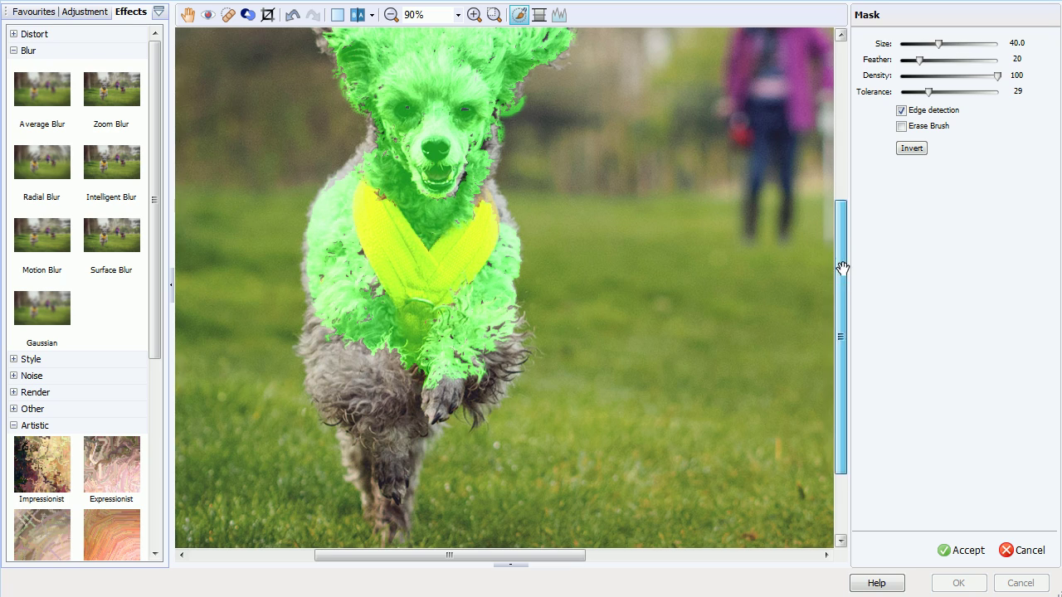
{"action": "scroll", "coordinate": [840, 332], "scroll_direction": "down", "scroll_amount": 2}
{"action": "mouse_move", "coordinate": [548, 255]}
{"action": "left_mouse_down"}
{"action": "mouse_move", "coordinate": [385, 274]}
{"action": "mouse_move", "coordinate": [357, 286]}
{"action": "mouse_move", "coordinate": [373, 356]}
{"action": "mouse_move", "coordinate": [498, 265]}
{"action": "left_mouse_up"}
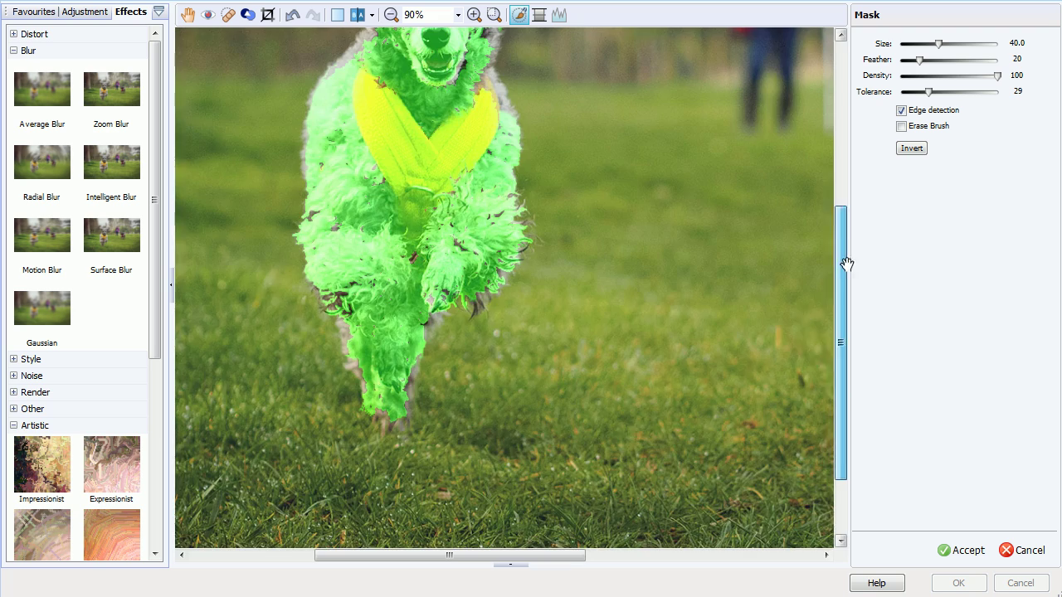
{"action": "scroll", "coordinate": [840, 332], "scroll_direction": "up", "scroll_amount": 4}
{"action": "mouse_move", "coordinate": [362, 163]}
{"action": "left_mouse_down"}
{"action": "mouse_move", "coordinate": [378, 138]}
{"action": "mouse_move", "coordinate": [492, 234]}
{"action": "mouse_move", "coordinate": [323, 402]}
{"action": "mouse_move", "coordinate": [404, 408]}
{"action": "mouse_move", "coordinate": [466, 461]}
{"action": "mouse_move", "coordinate": [459, 184]}
{"action": "left_mouse_up"}
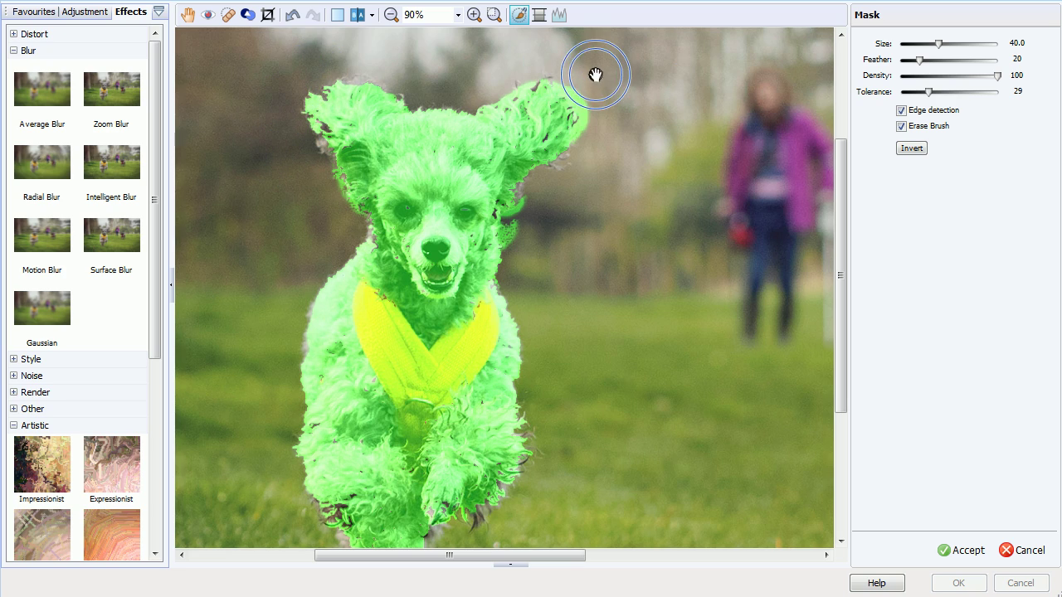
{"action": "mouse_move", "coordinate": [595, 74]}
{"action": "left_mouse_down"}
{"action": "mouse_move", "coordinate": [585, 64]}
{"action": "mouse_move", "coordinate": [575, 73]}
{"action": "mouse_move", "coordinate": [599, 109]}
{"action": "mouse_move", "coordinate": [598, 137]}
{"action": "left_mouse_up"}
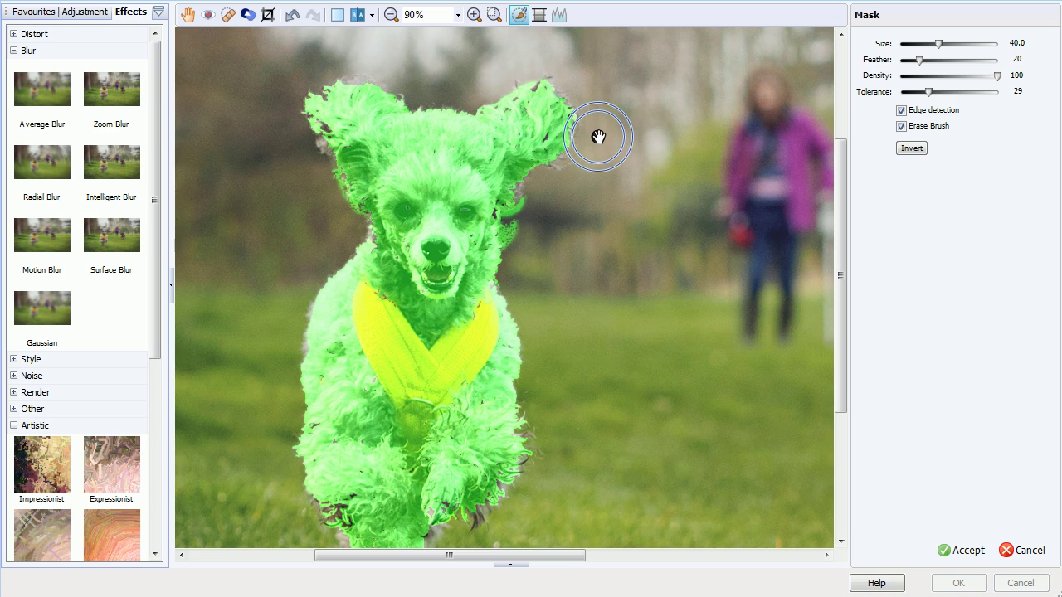
{"action": "left_click_drag", "start_coordinate": [845, 237], "coordinate": [852, 296]}
Step: Zoom out, invert the blur mask onto the background, and accept it
{"action": "left_click", "coordinate": [391, 14]}
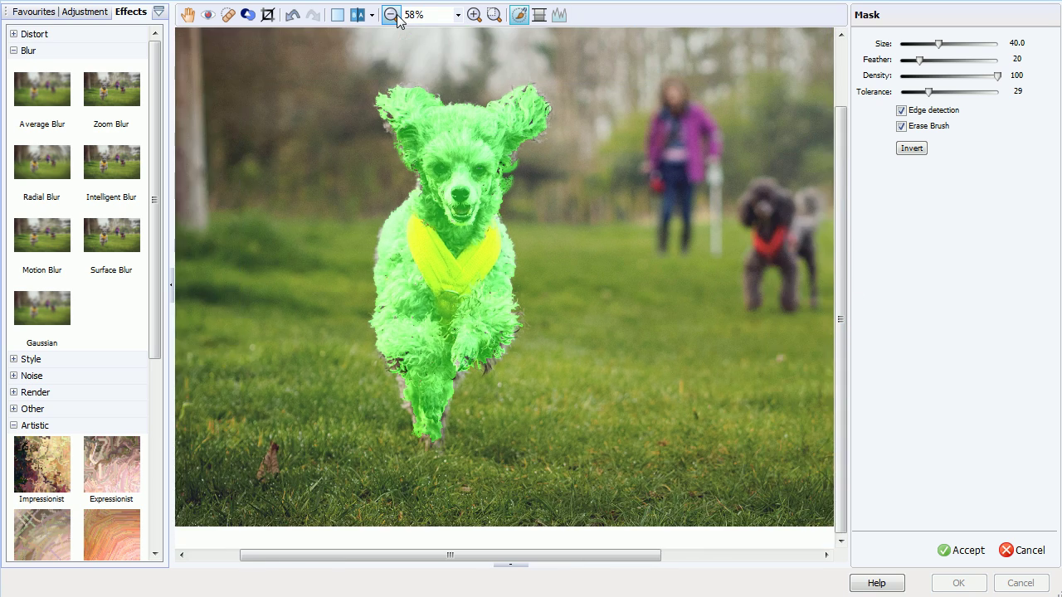
{"action": "left_click", "coordinate": [393, 15]}
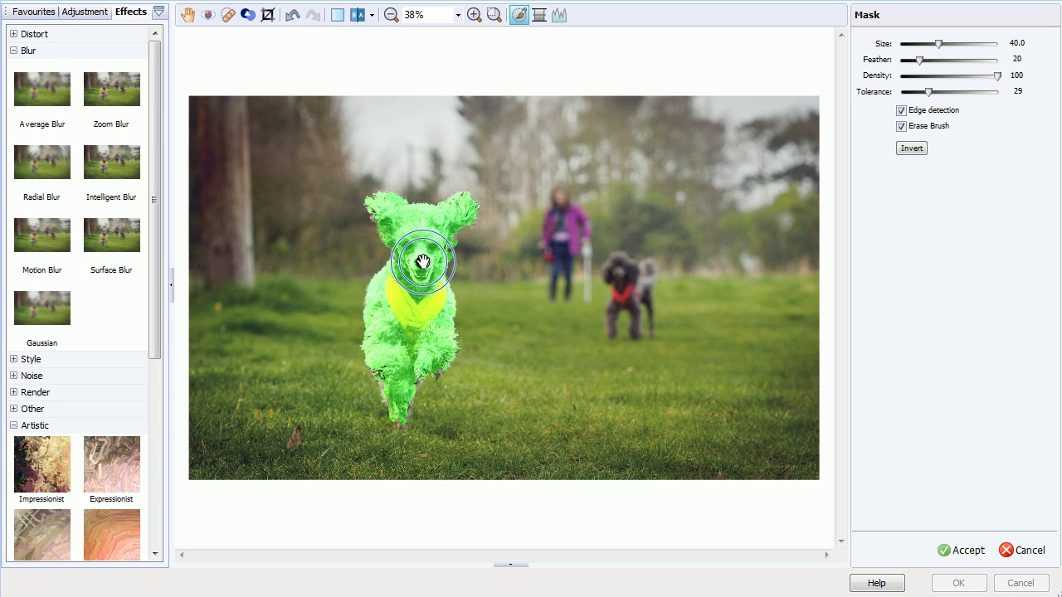
{"action": "left_click", "coordinate": [899, 149]}
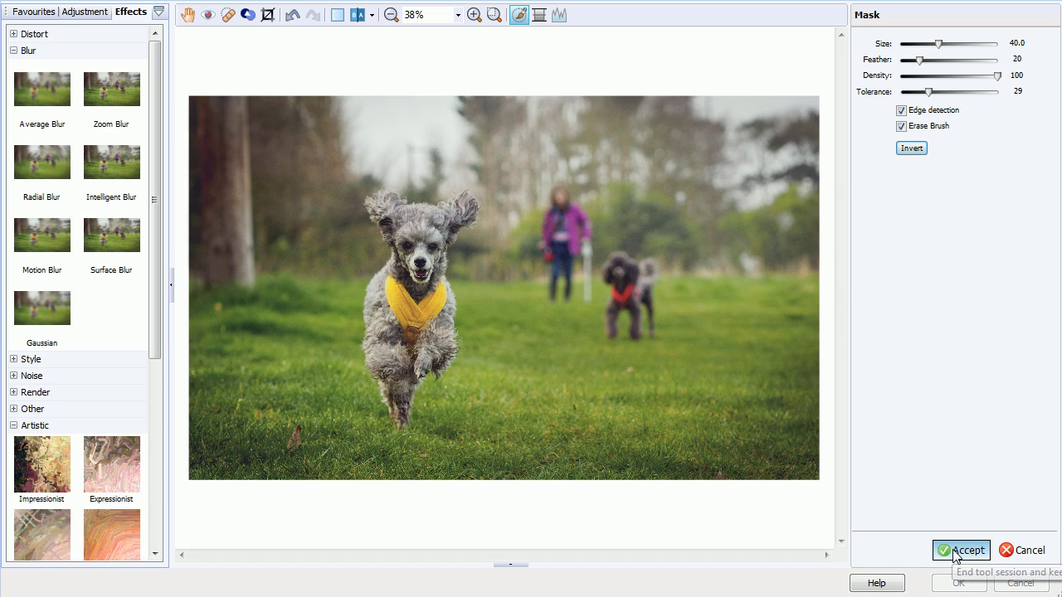
{"action": "left_click", "coordinate": [962, 549]}
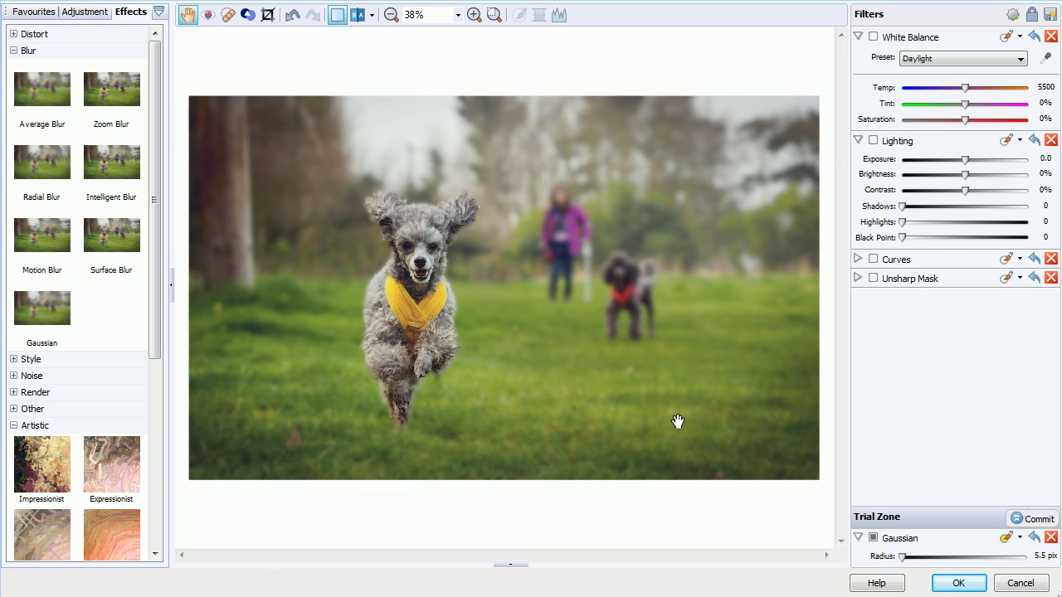
Step: Zoom in to check the masked blur, then zoom back out to the whole photo
{"action": "left_click", "coordinate": [474, 14]}
{"action": "left_click", "coordinate": [474, 15]}
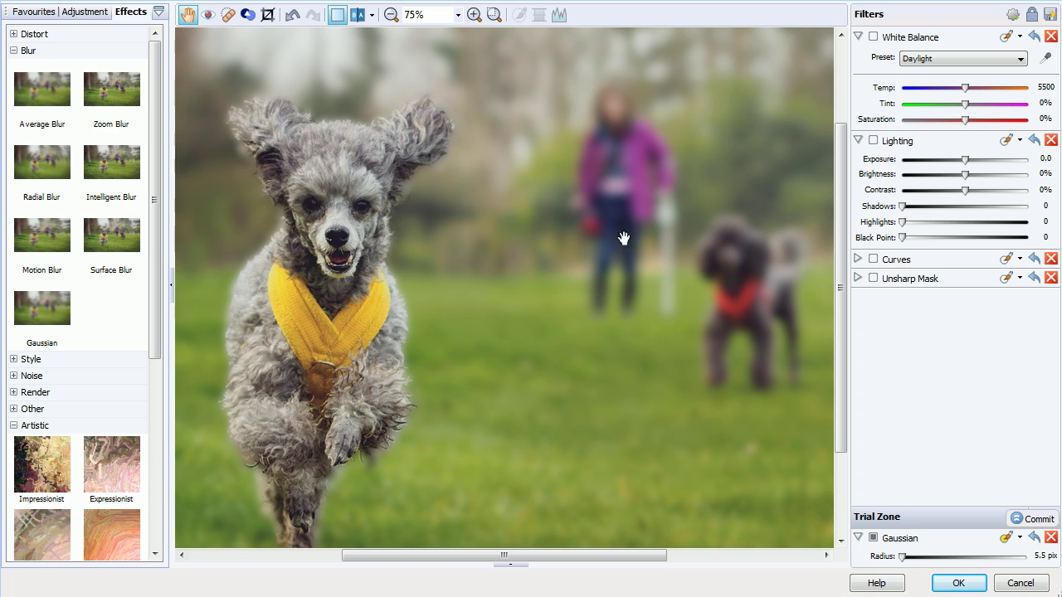
{"action": "left_click", "coordinate": [390, 15]}
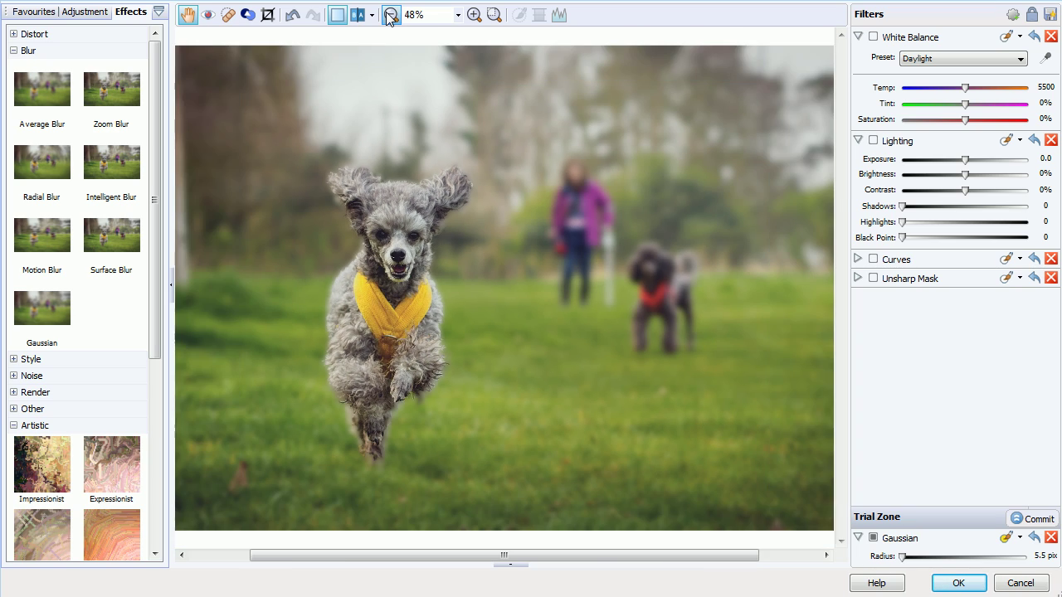
{"action": "left_click", "coordinate": [390, 15]}
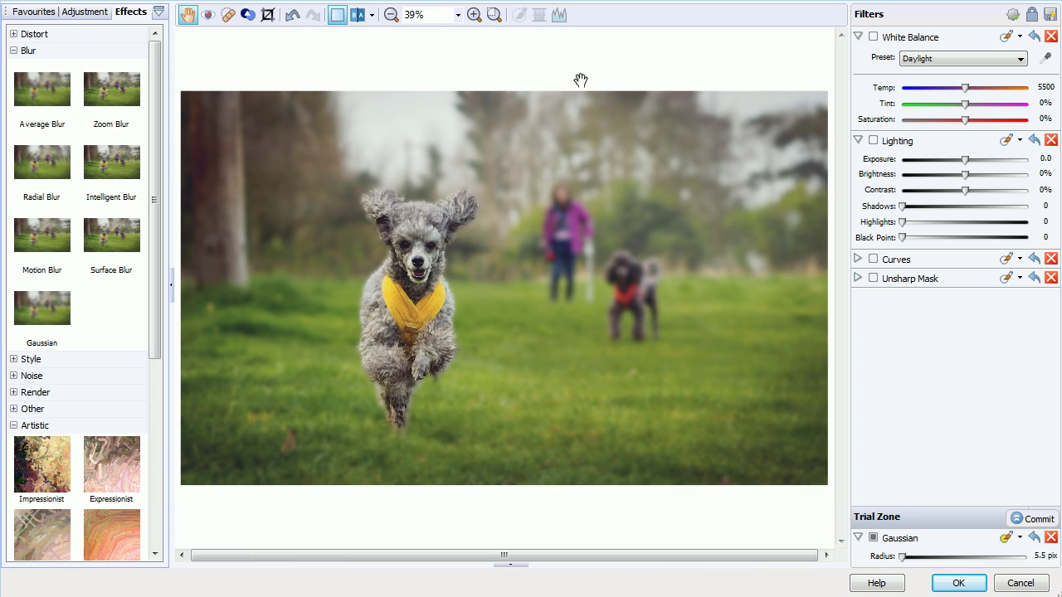
Step: In split view against the original, set the blur radius to 22 px, then back to 12 px
{"action": "left_click", "coordinate": [357, 16]}
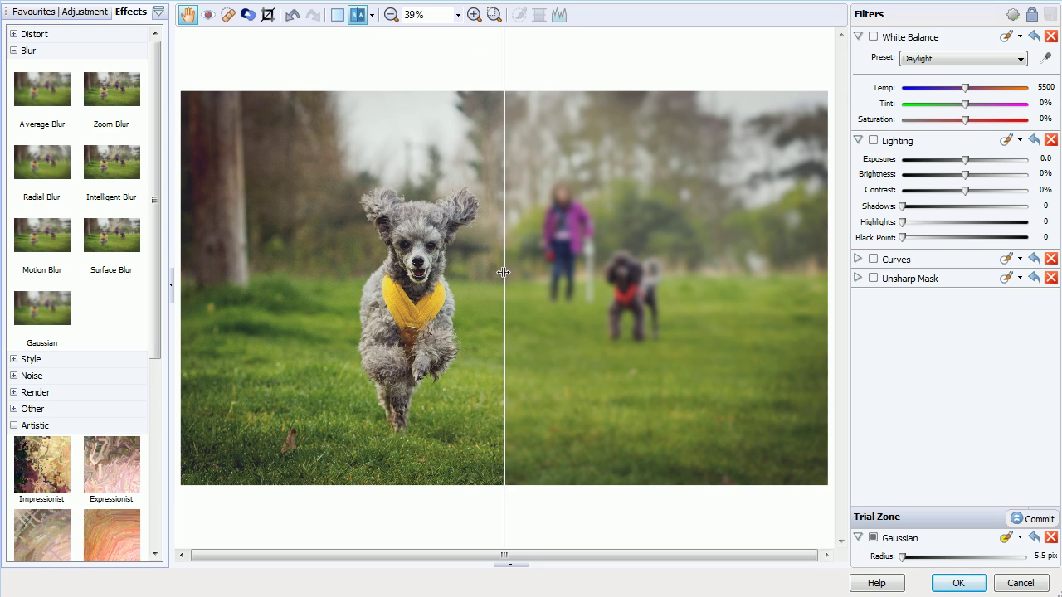
{"action": "left_click_drag", "start_coordinate": [503, 272], "coordinate": [329, 381]}
{"action": "left_click_drag", "start_coordinate": [904, 560], "coordinate": [905, 560]}
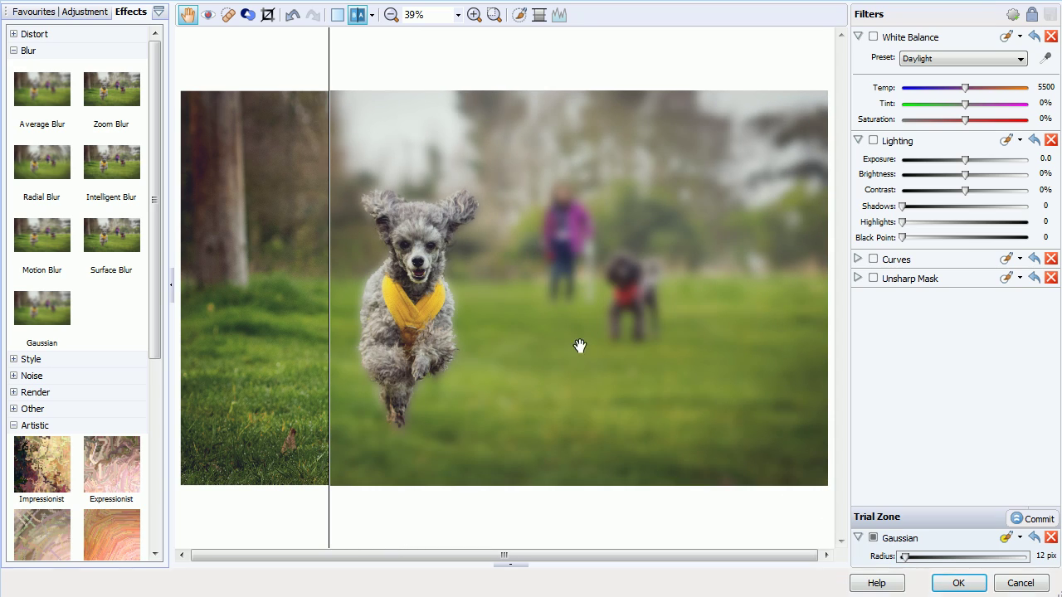
{"action": "left_click_drag", "start_coordinate": [331, 308], "coordinate": [311, 358]}
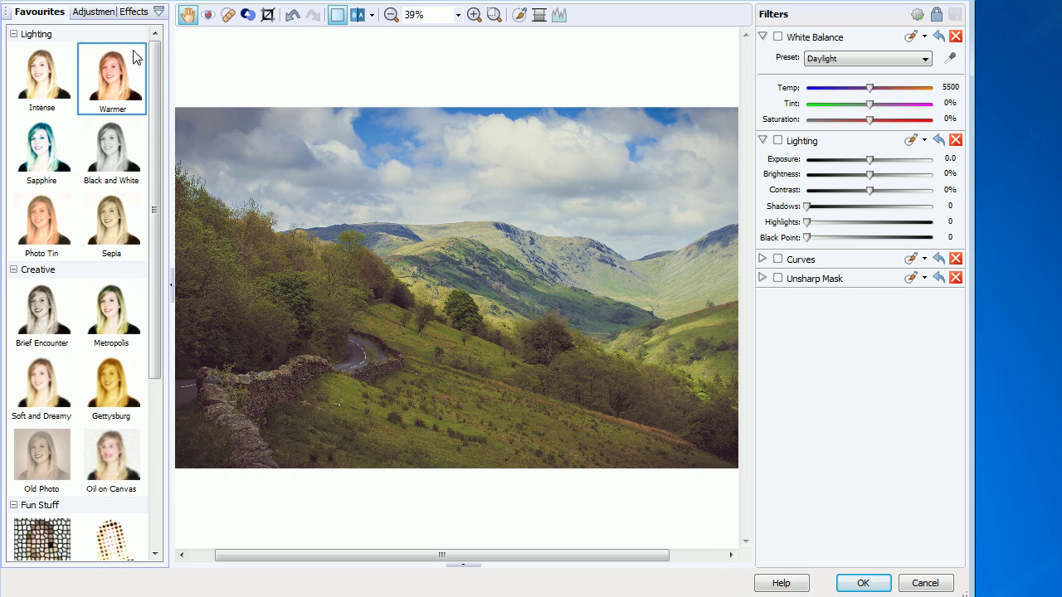
Step: From the quick adjustments, add Clarity with Intensity 51 and open its mask dropdown
{"action": "left_click", "coordinate": [92, 11]}
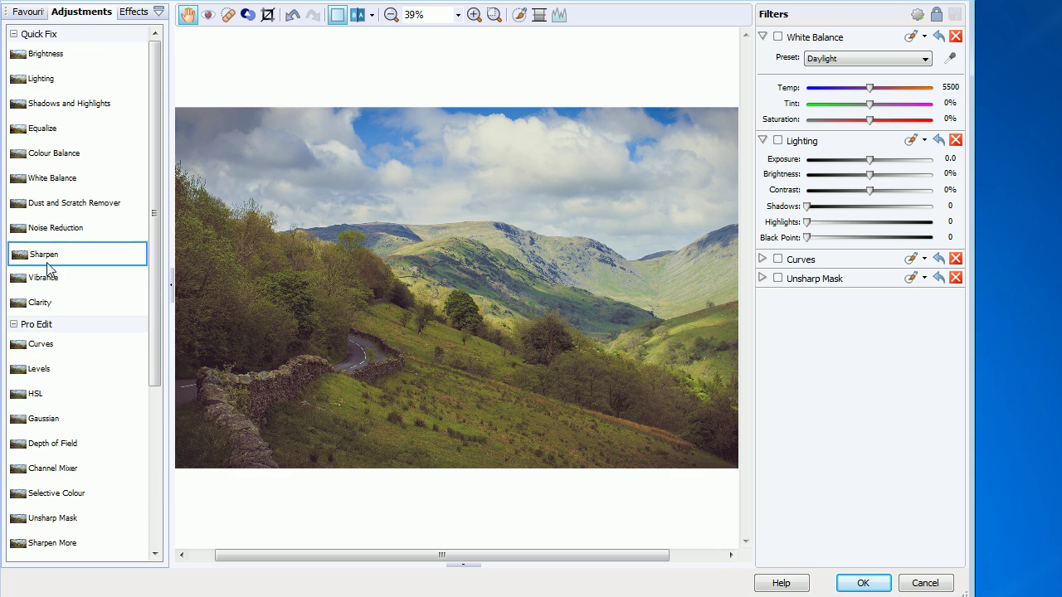
{"action": "left_click", "coordinate": [51, 306]}
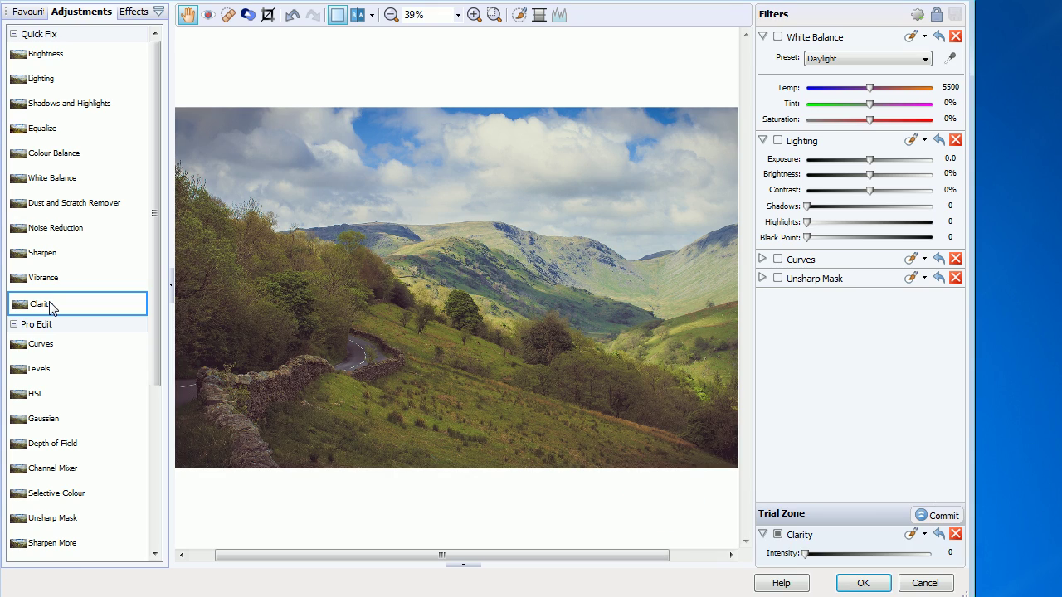
{"action": "left_click_drag", "start_coordinate": [804, 560], "coordinate": [871, 561]}
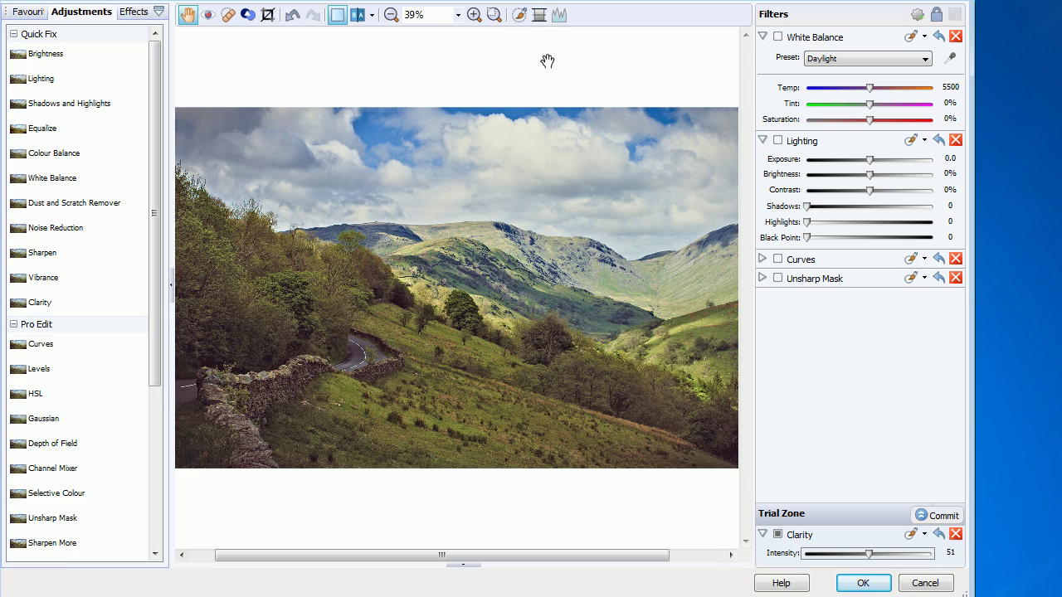
{"action": "left_click", "coordinate": [924, 535]}
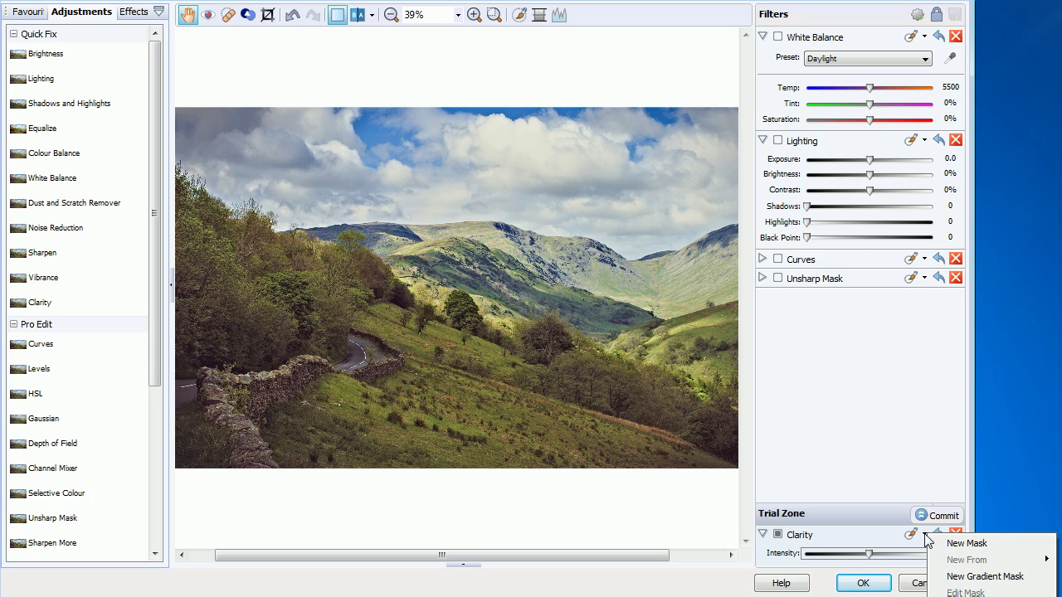
Step: Mask the Clarity filter to the sky with a 270° top-down gradient and accept it
{"action": "left_click", "coordinate": [969, 576]}
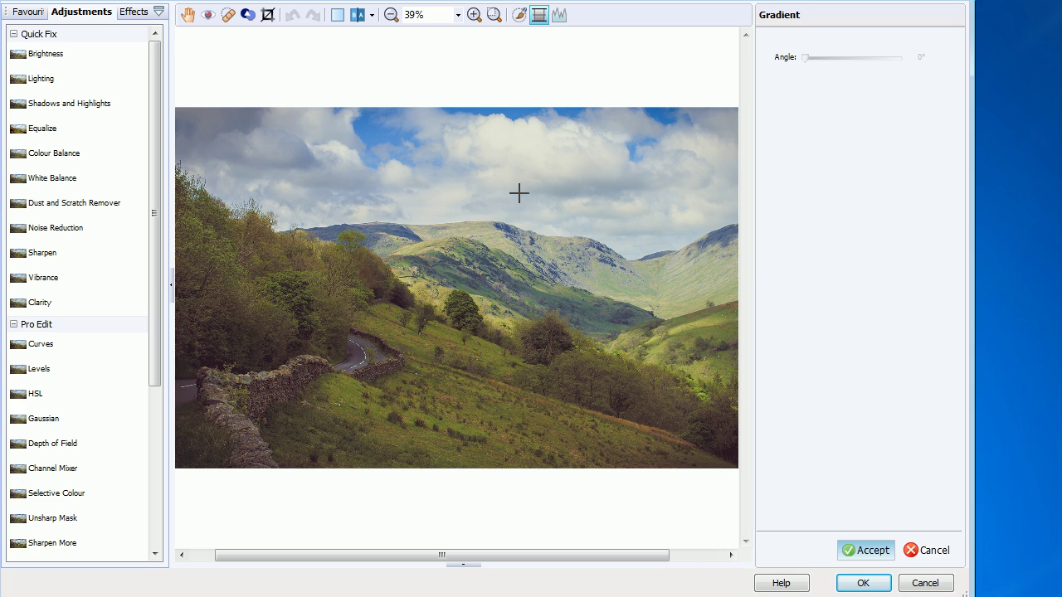
{"action": "left_click_drag", "start_coordinate": [463, 213], "coordinate": [467, 272]}
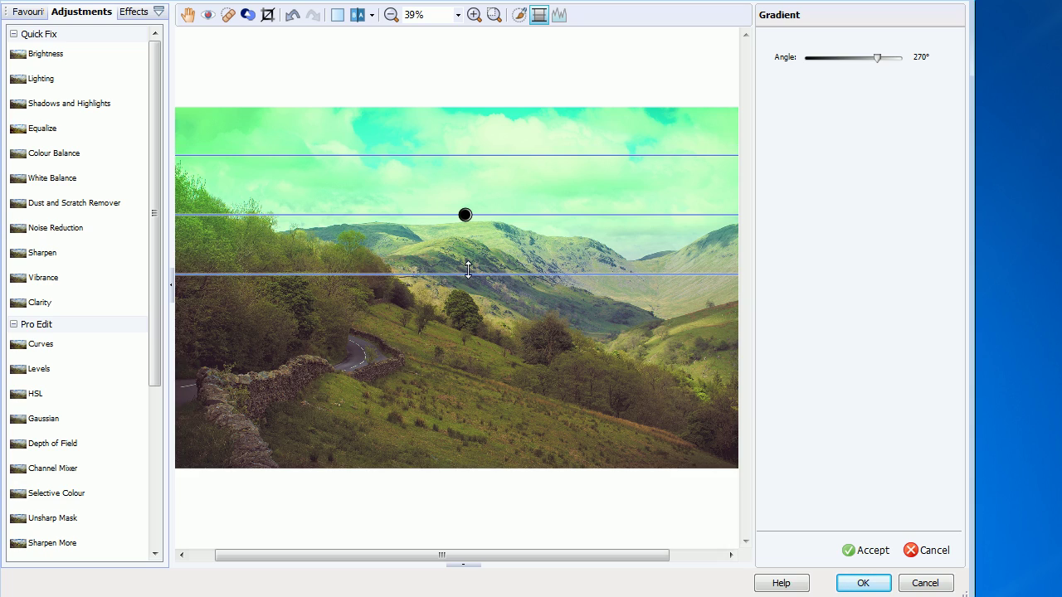
{"action": "left_click", "coordinate": [870, 549]}
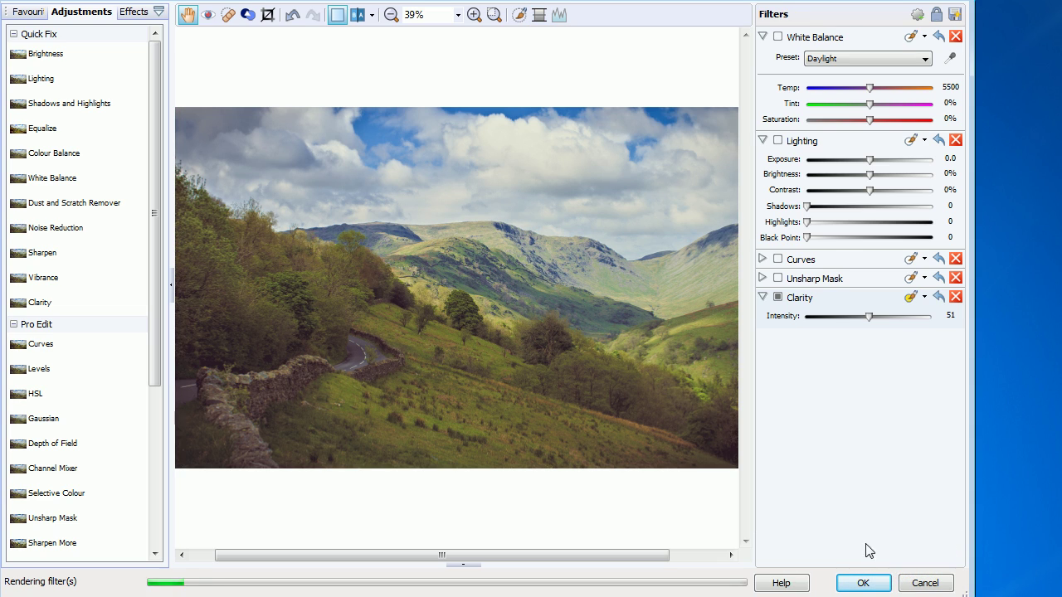
Step: Raise Clarity intensity to 80 while comparing in split before/after view, then return to single view
{"action": "left_click", "coordinate": [357, 17]}
{"action": "left_click_drag", "start_coordinate": [457, 229], "coordinate": [274, 309]}
{"action": "left_click_drag", "start_coordinate": [869, 318], "coordinate": [907, 326]}
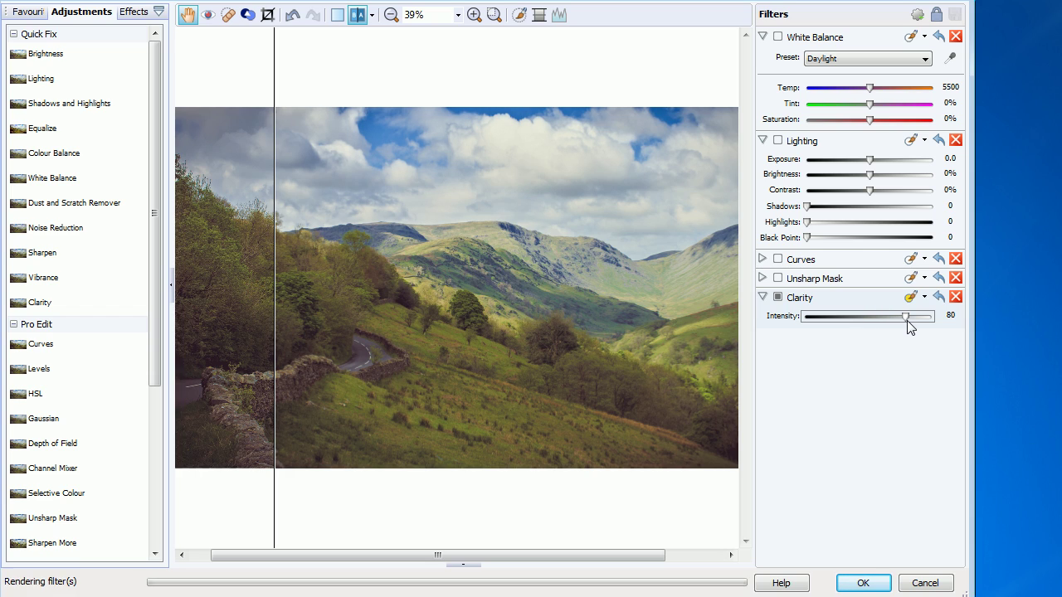
{"action": "left_click_drag", "start_coordinate": [275, 240], "coordinate": [486, 278]}
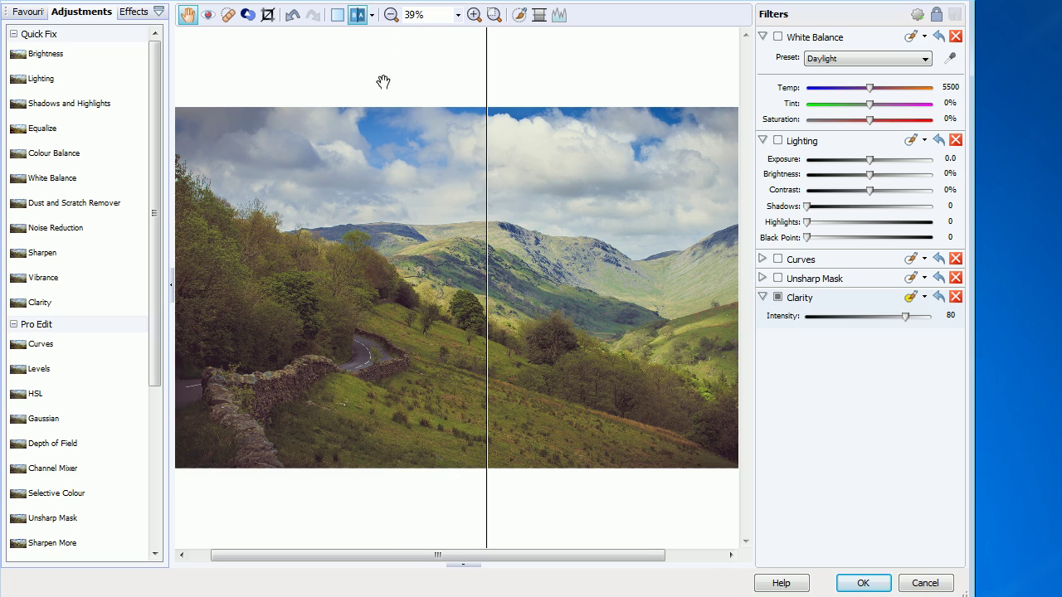
{"action": "left_click", "coordinate": [338, 16]}
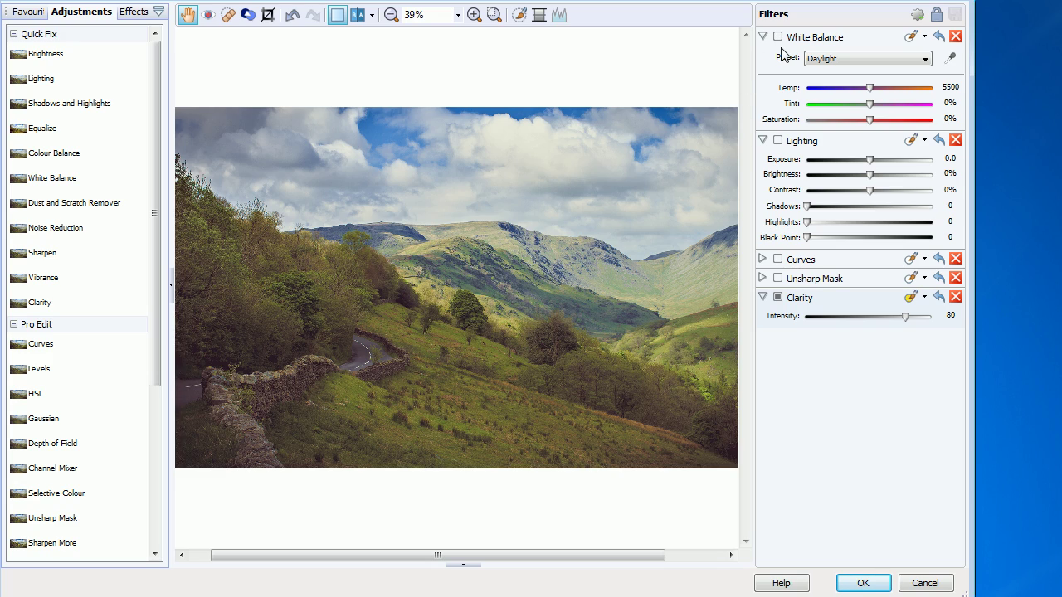
Step: Warm the White Balance temperature to 6310 and mask it with a copy of Gradient 1
{"action": "left_click_drag", "start_coordinate": [869, 91], "coordinate": [881, 86]}
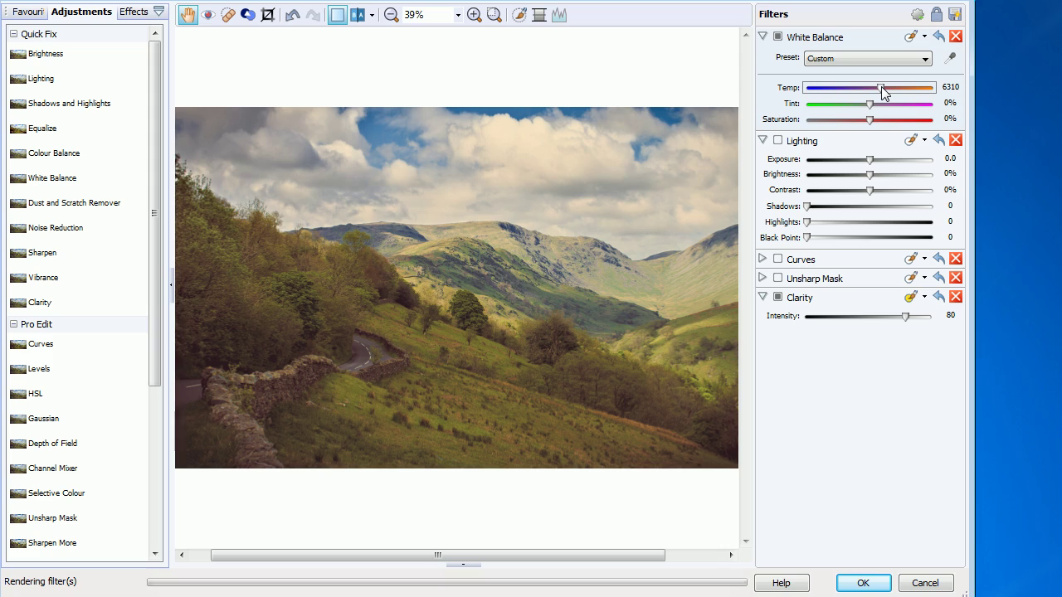
{"action": "left_click", "coordinate": [923, 37]}
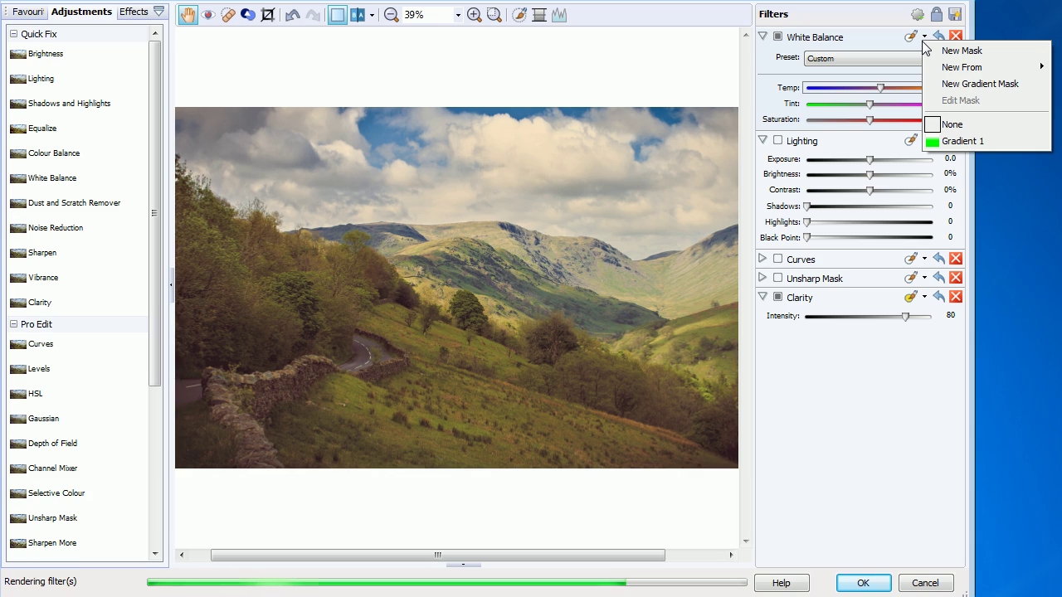
{"action": "mouse_move", "coordinate": [958, 71]}
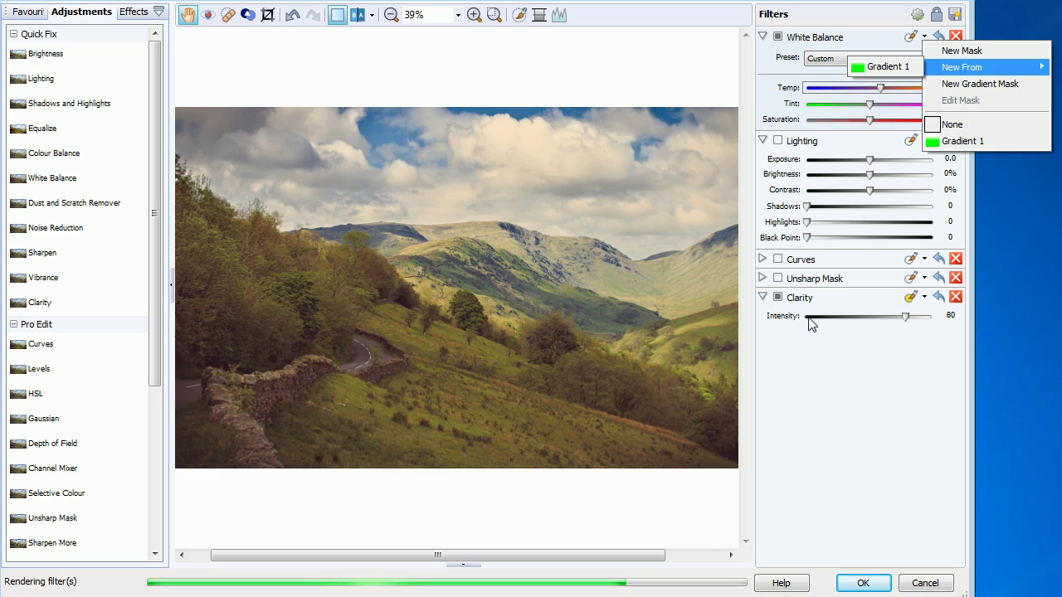
{"action": "left_click", "coordinate": [883, 70]}
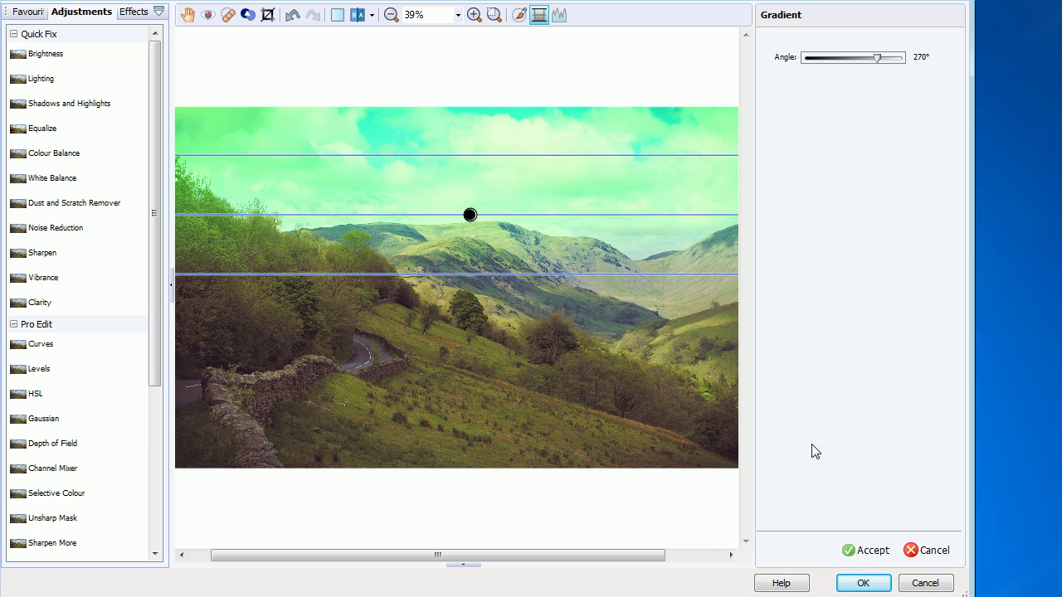
Step: Accept the White Balance gradient mask, lower temperature to 6085, and compare against the original
{"action": "left_click", "coordinate": [863, 549]}
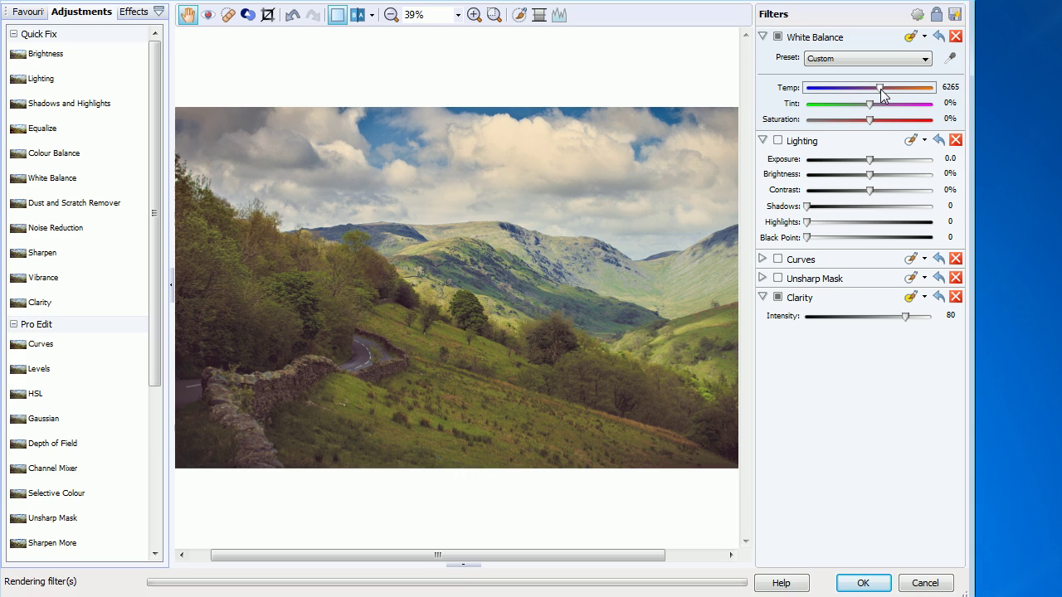
{"action": "mouse_move", "coordinate": [879, 87]}
{"action": "left_mouse_down"}
{"action": "mouse_move", "coordinate": [855, 90]}
{"action": "mouse_move", "coordinate": [876, 89]}
{"action": "left_mouse_up"}
{"action": "left_click_drag", "start_coordinate": [486, 270], "coordinate": [143, 376]}
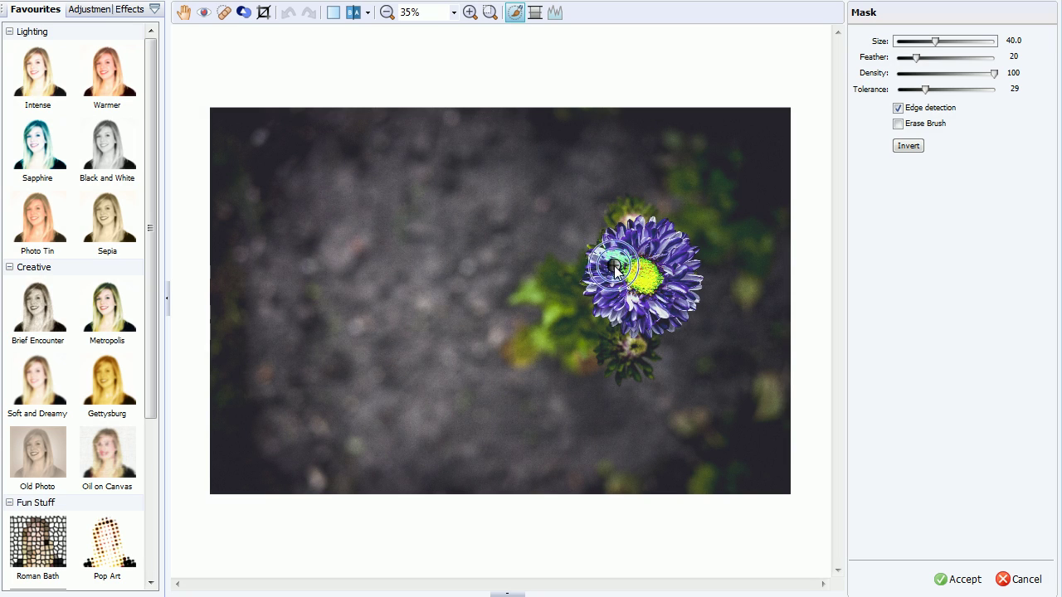
Step: Adjust the mask and gradient on the mountain-and-lake Curves edit, then compare it with the original
{"action": "mouse_move", "coordinate": [606, 278]}
{"action": "left_mouse_down"}
{"action": "mouse_move", "coordinate": [622, 273]}
{"action": "mouse_move", "coordinate": [640, 239]}
{"action": "left_mouse_up"}
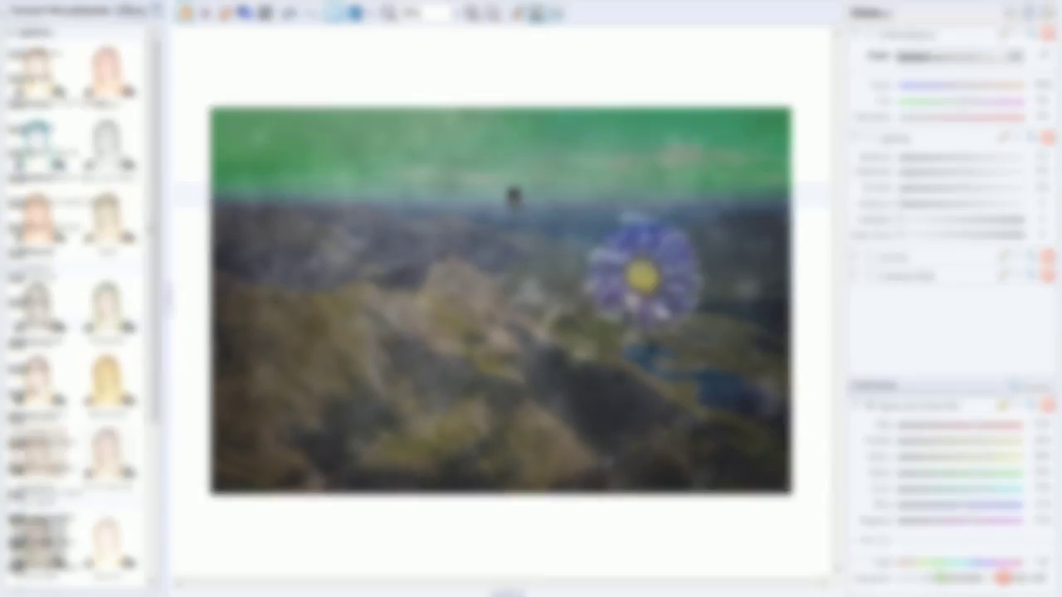
{"action": "left_click_drag", "start_coordinate": [514, 211], "coordinate": [513, 268]}
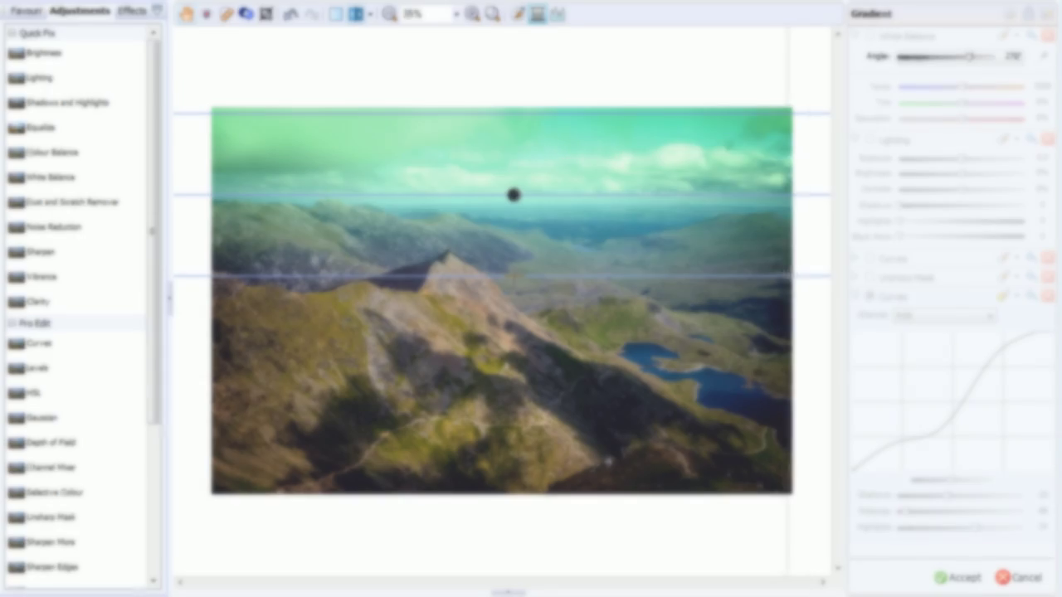
{"action": "left_click_drag", "start_coordinate": [713, 292], "coordinate": [161, 304]}
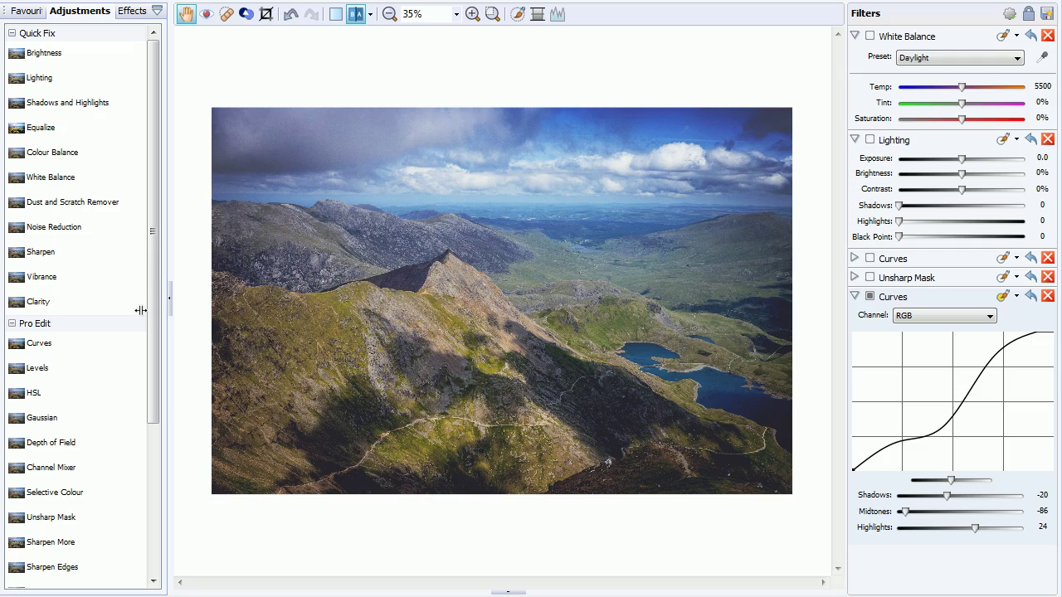